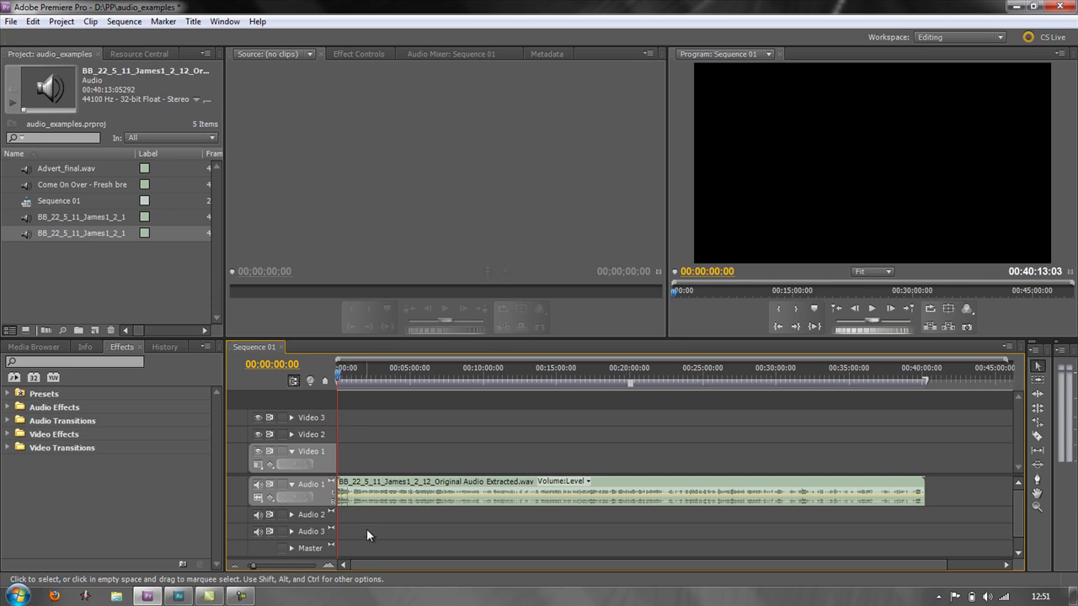
click(641, 485)
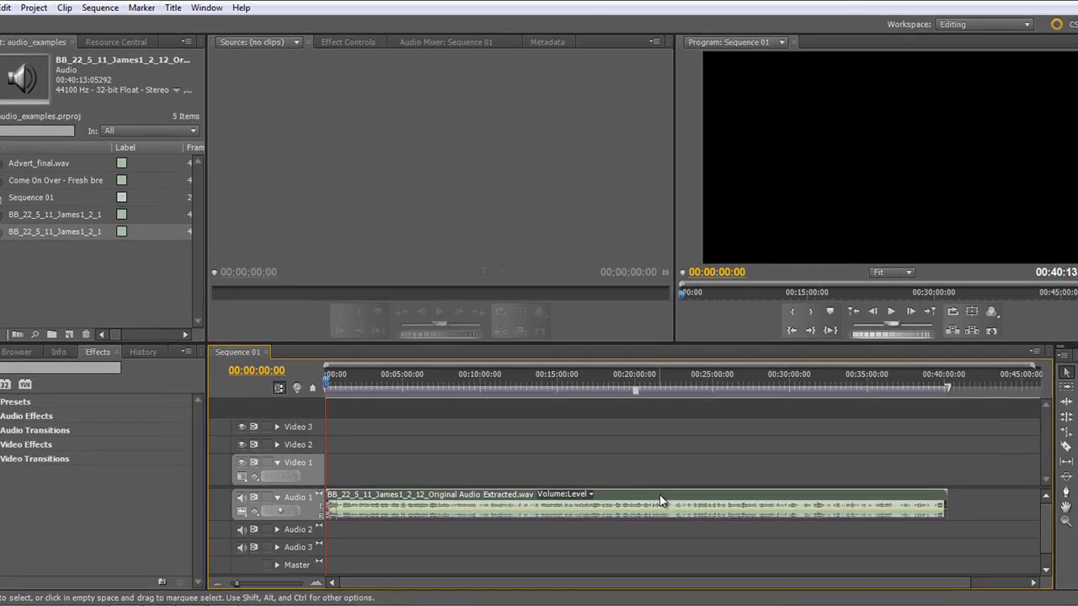
right_click(655, 481)
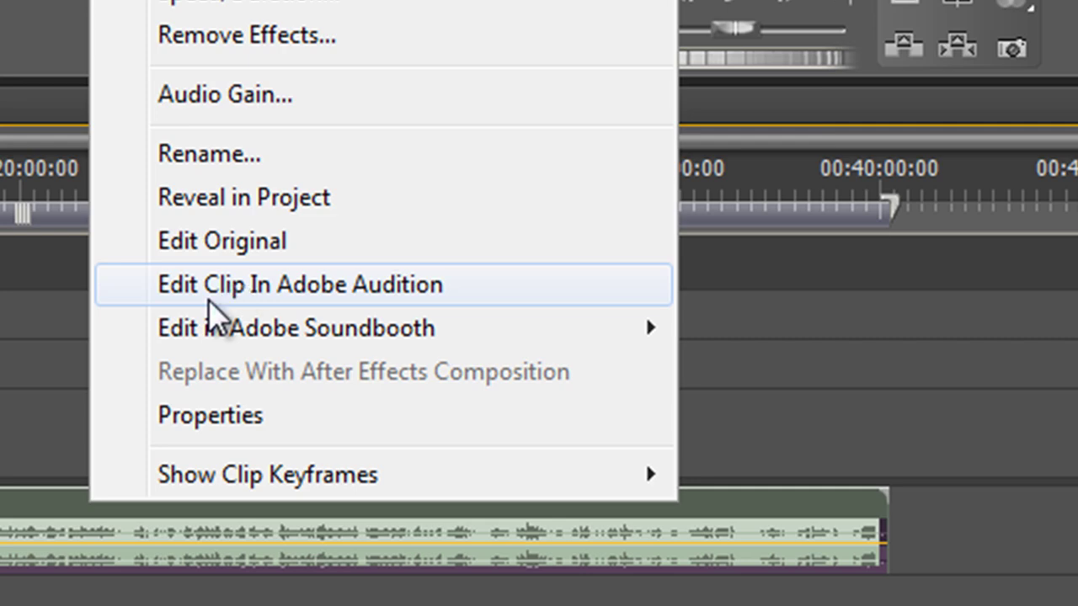
mouse_move(192, 336)
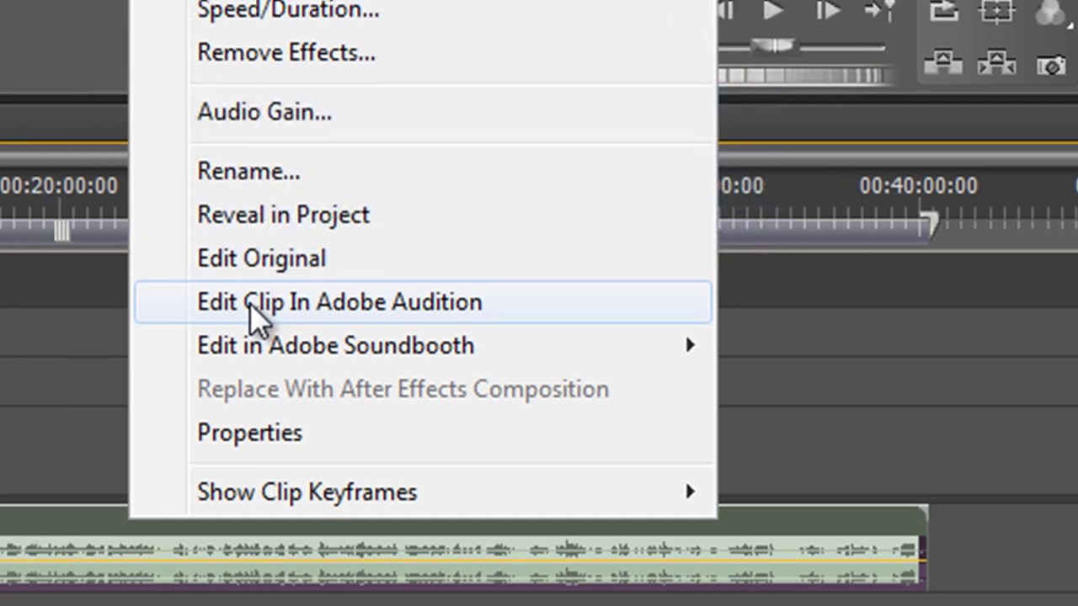
click(211, 287)
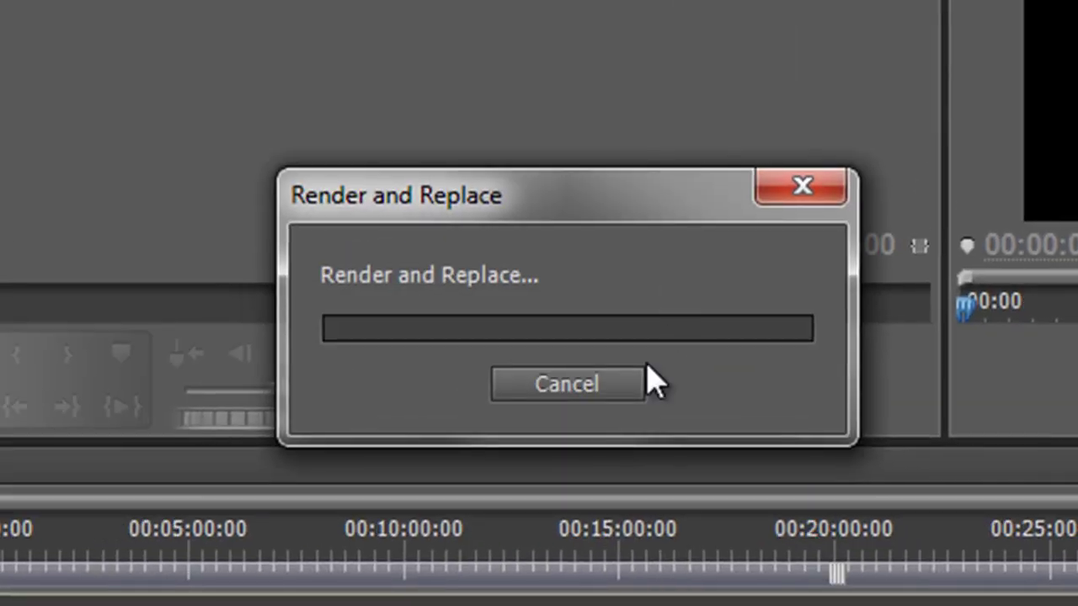
click(589, 402)
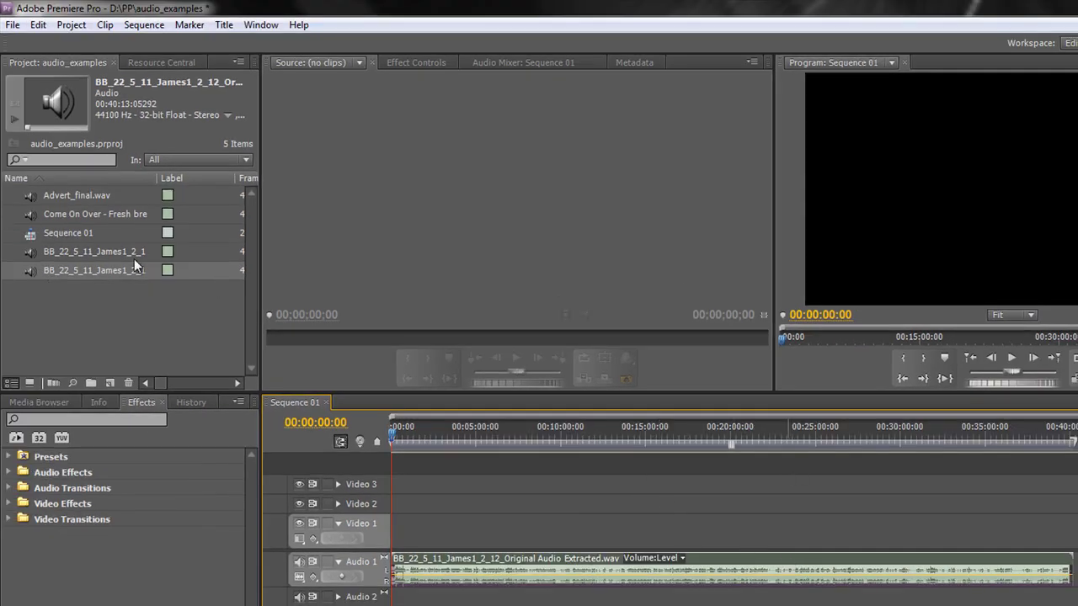
Step: Widen the project panel and its Name column to show the full audio file names
drag(261, 258, 686, 259)
drag(156, 178, 376, 178)
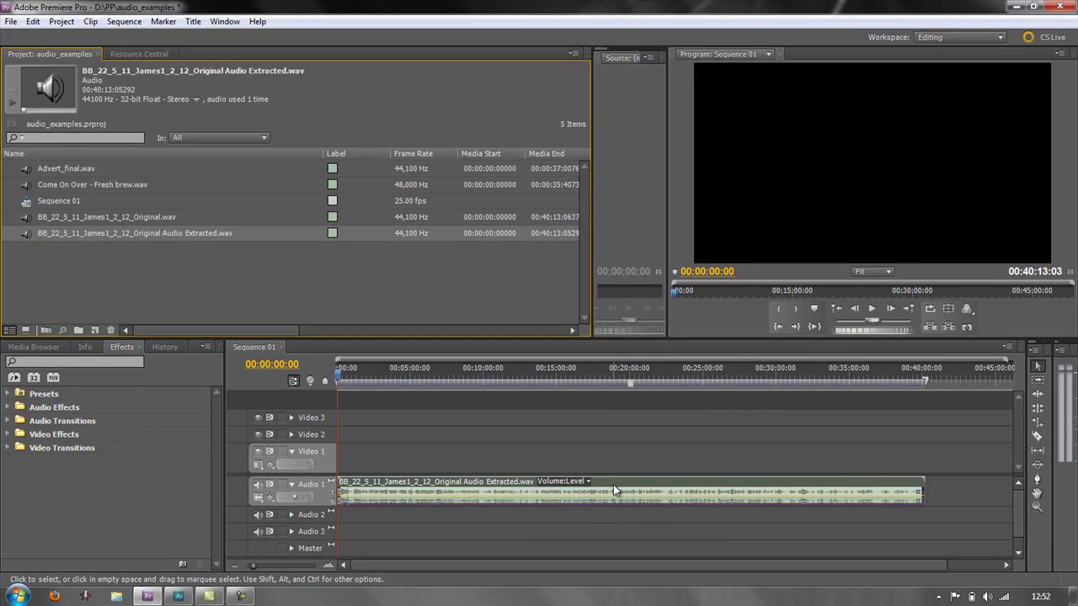
Step: Switch to Adobe Audition and select the end of the waveform from about 39:31 to the end of the file
click(179, 596)
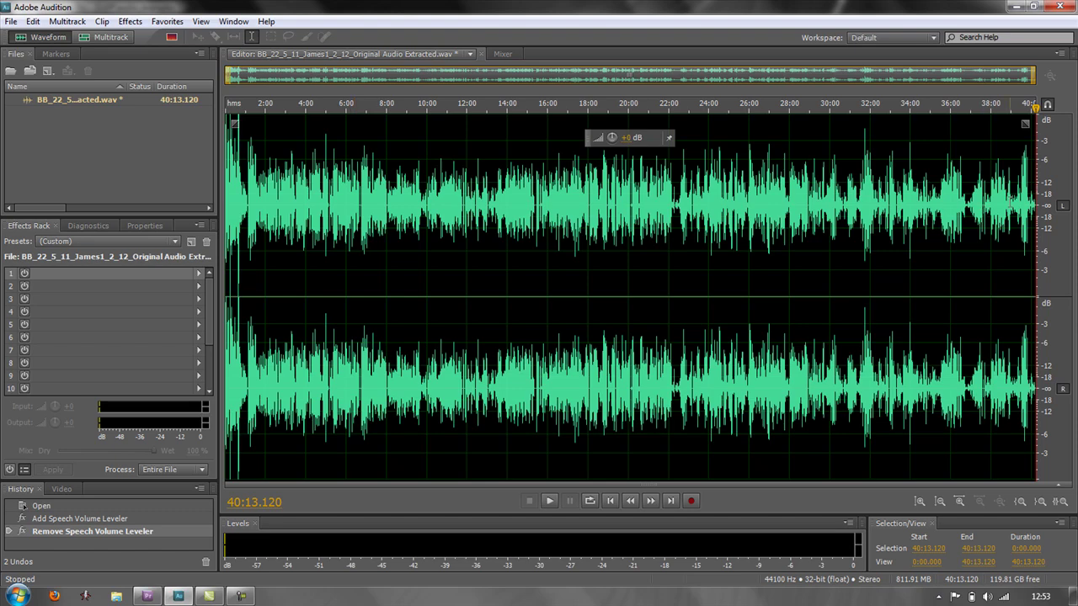
drag(1021, 168, 1038, 168)
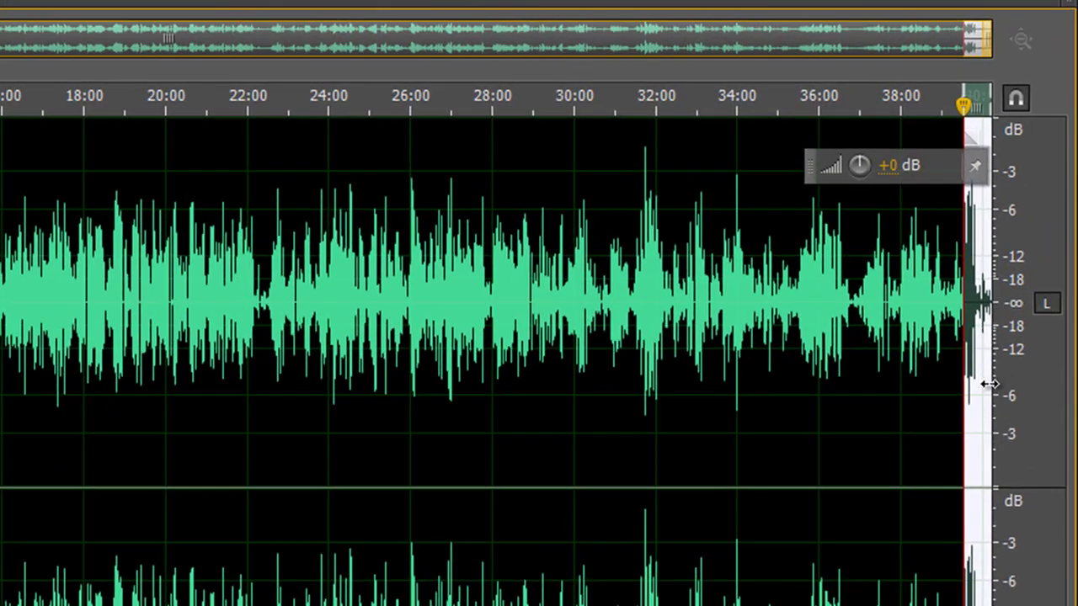
Step: Examine the level differences in the selected end section of the waveform, from an overview down to individual samples
scroll(986, 385, up, 4)
scroll(986, 385, up, 2)
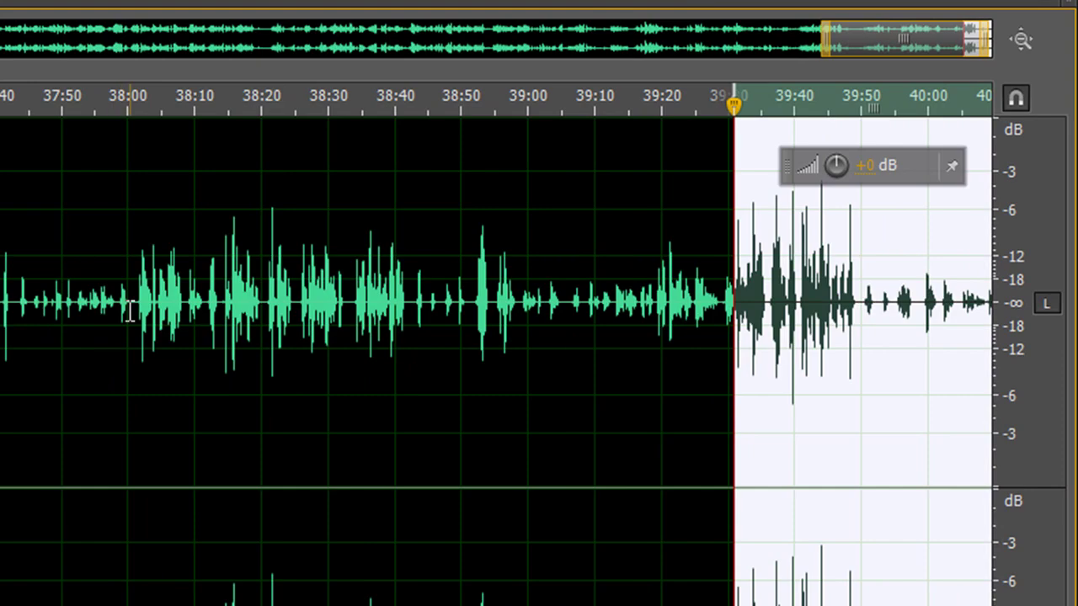
scroll(130, 310, up, 6)
scroll(130, 310, down, 5)
scroll(130, 310, down, 2)
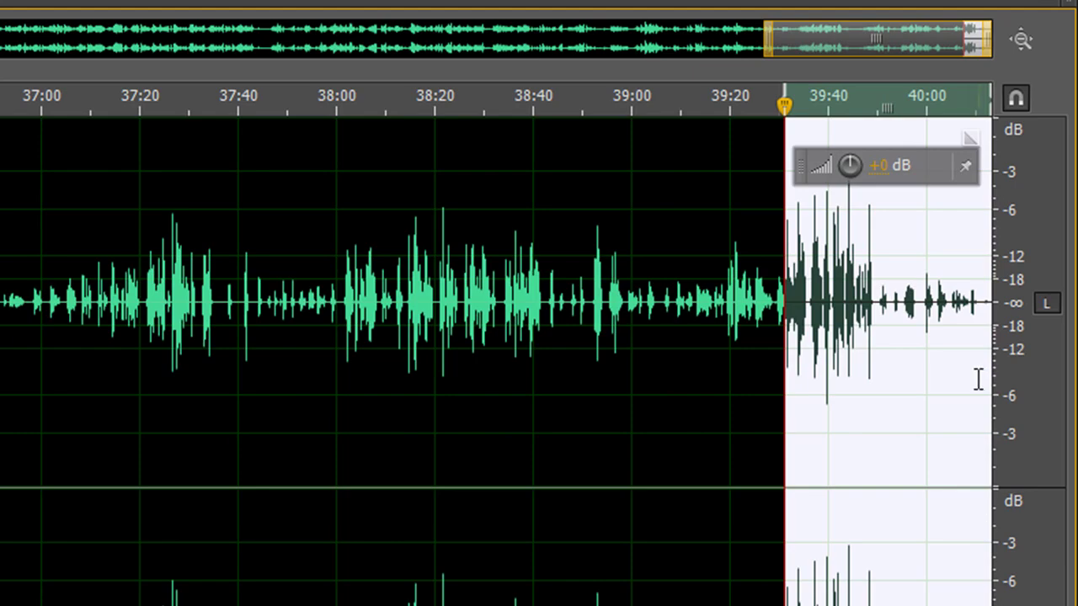
scroll(978, 377, up, 2)
scroll(977, 378, up, 4)
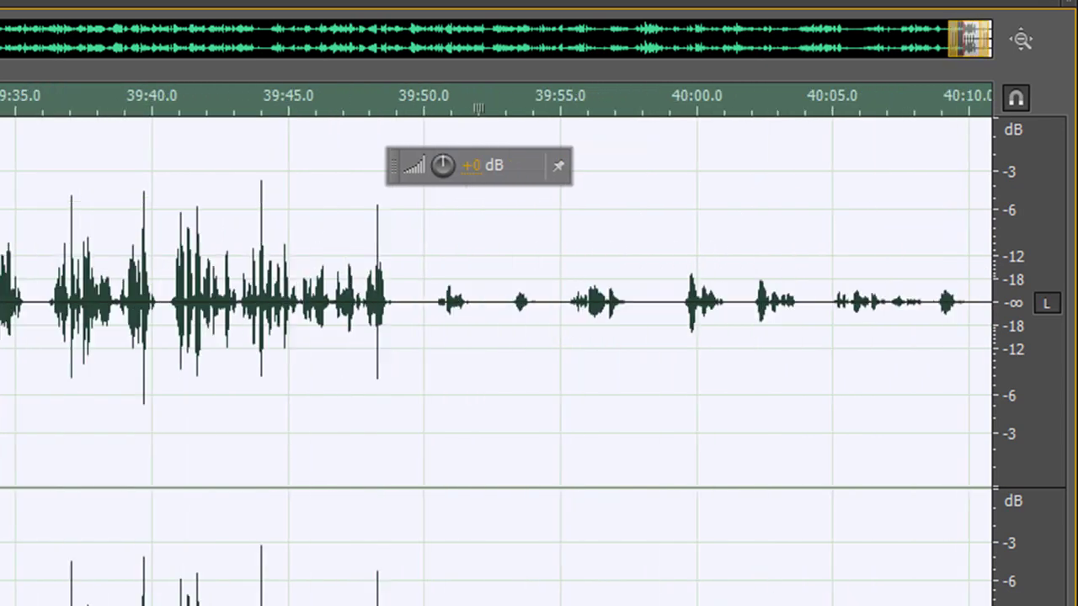
key(minus)
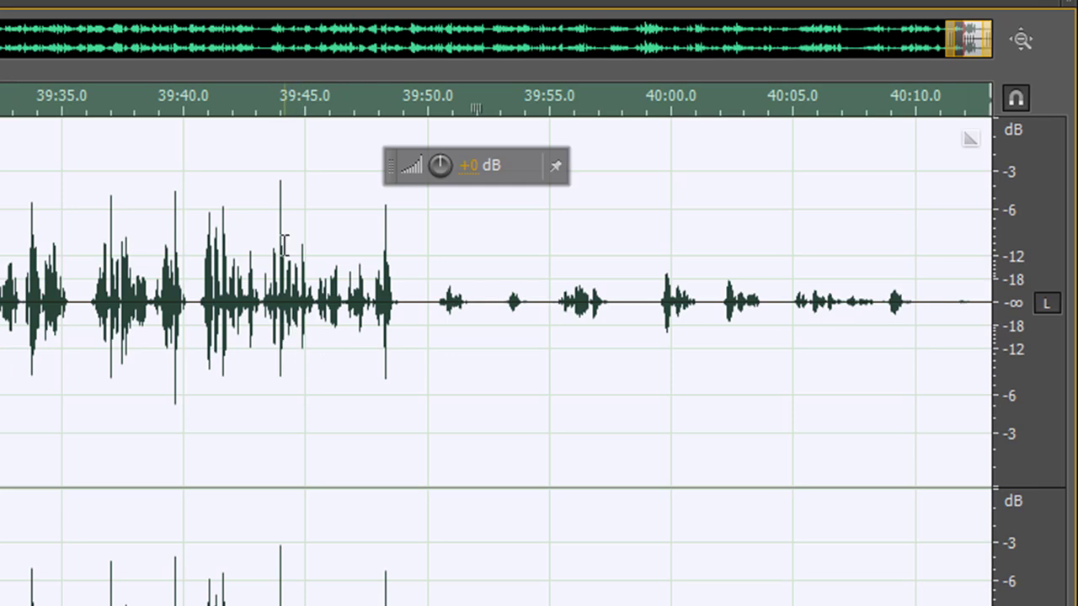
scroll(283, 328, up, 2)
scroll(283, 333, up, 8)
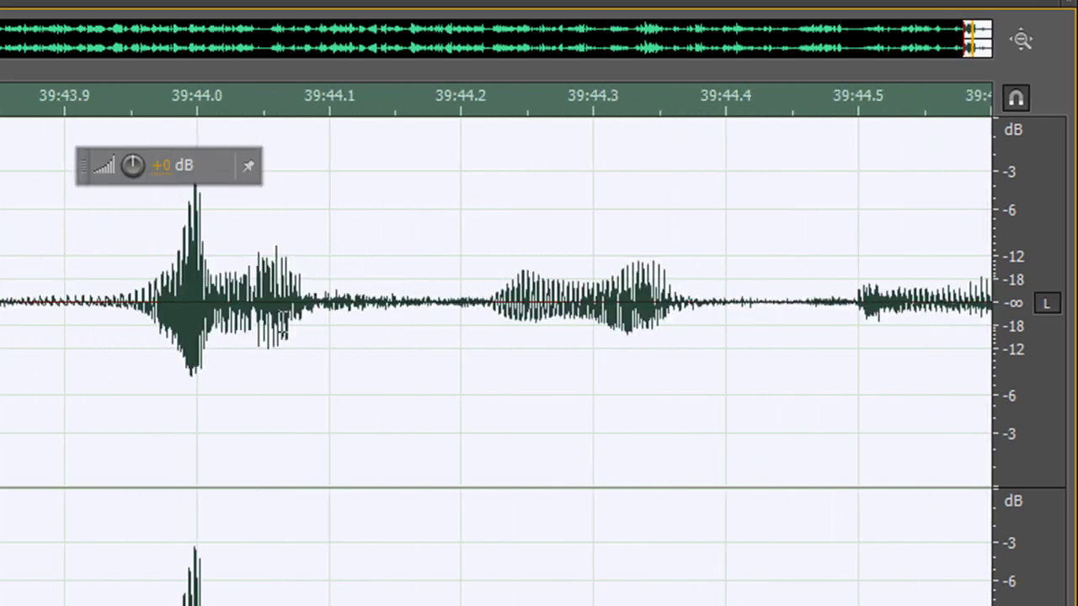
scroll(190, 330, up, 4)
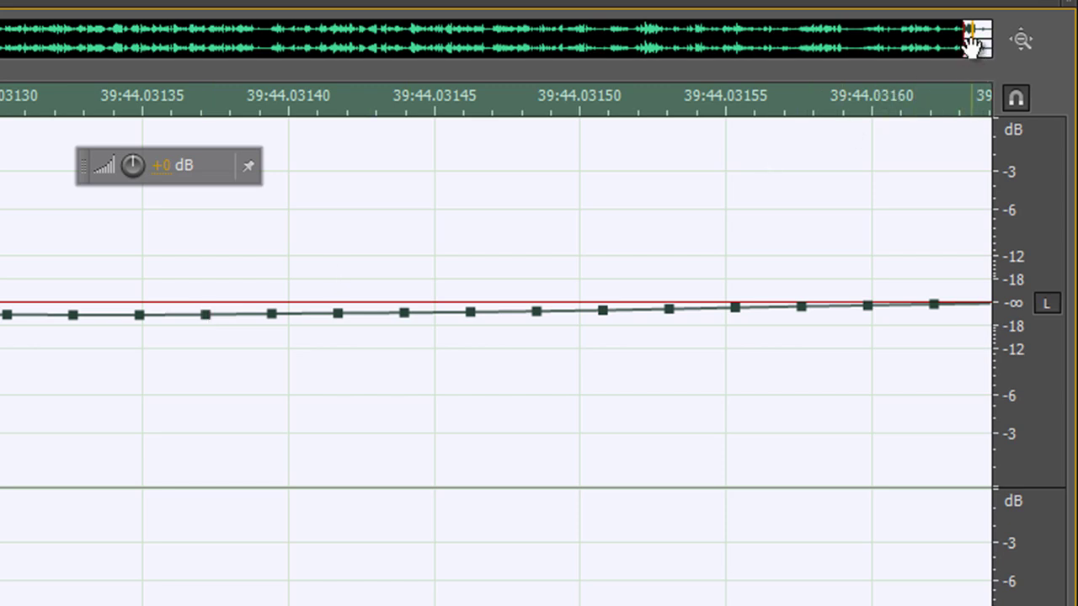
scroll(226, 366, down, 20)
scroll(232, 358, down, 15)
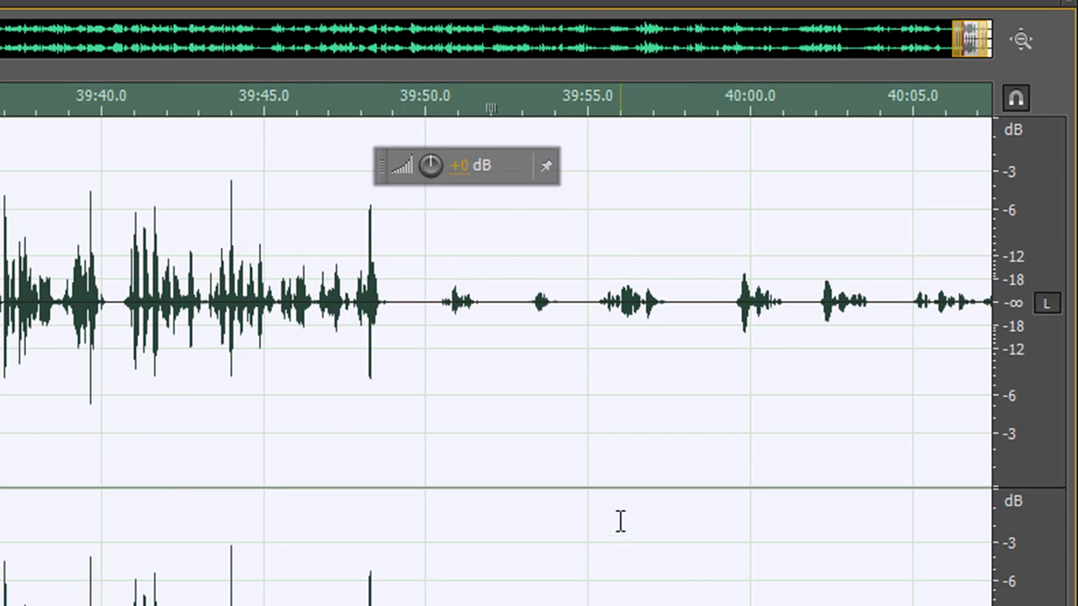
scroll(702, 80, down, 3)
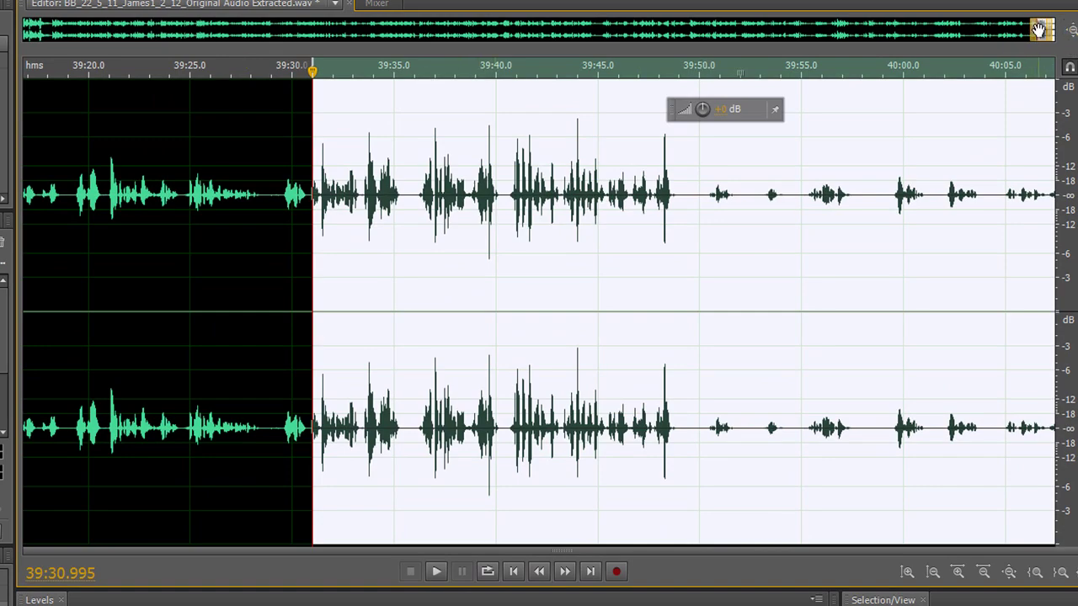
mouse_move(1040, 30)
mouse_down()
mouse_move(922, 32)
mouse_move(1056, 42)
mouse_up()
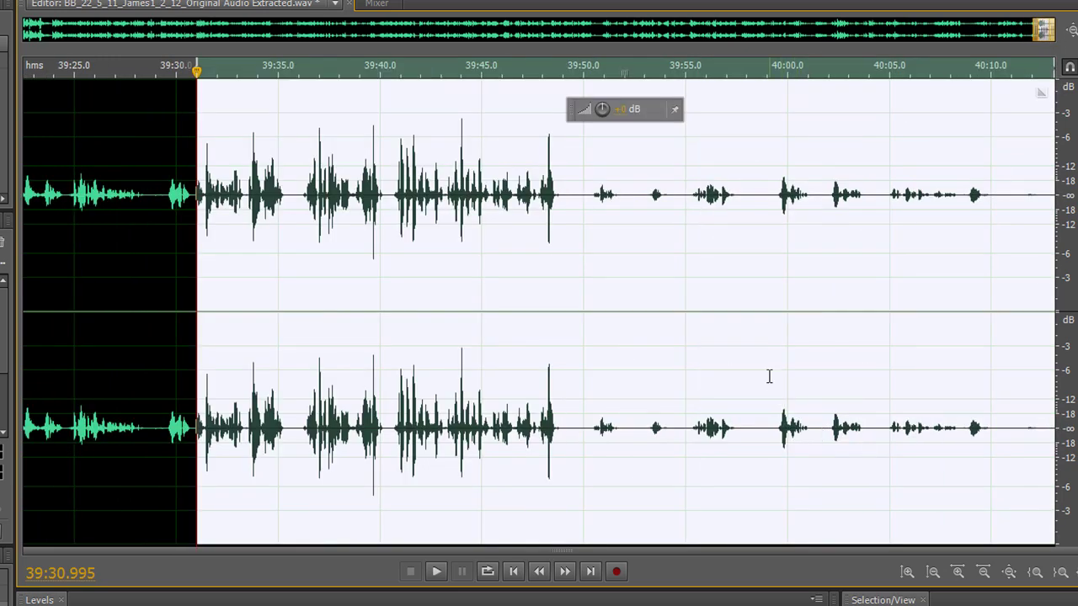
Step: Clear the selection and play the closing section of the recording from just after 39:30
click(220, 210)
click(247, 205)
key(space)
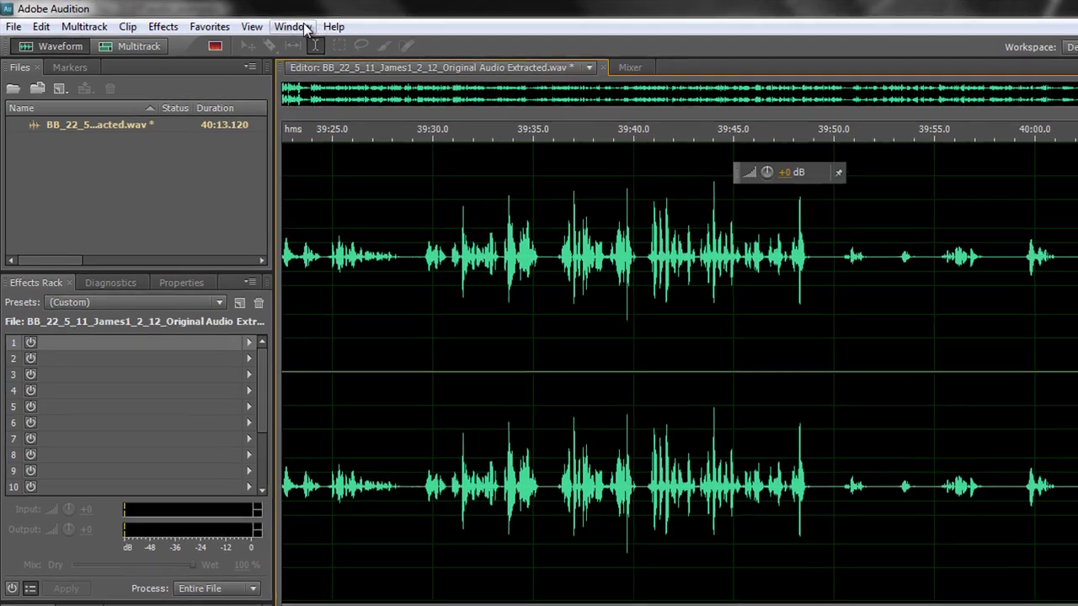
click(291, 26)
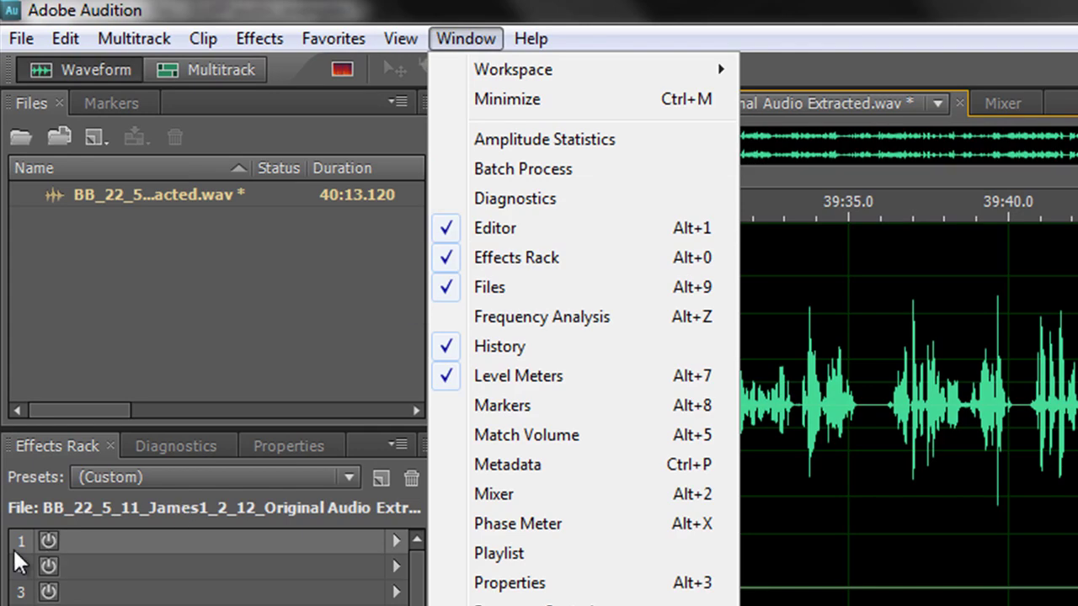
click(466, 38)
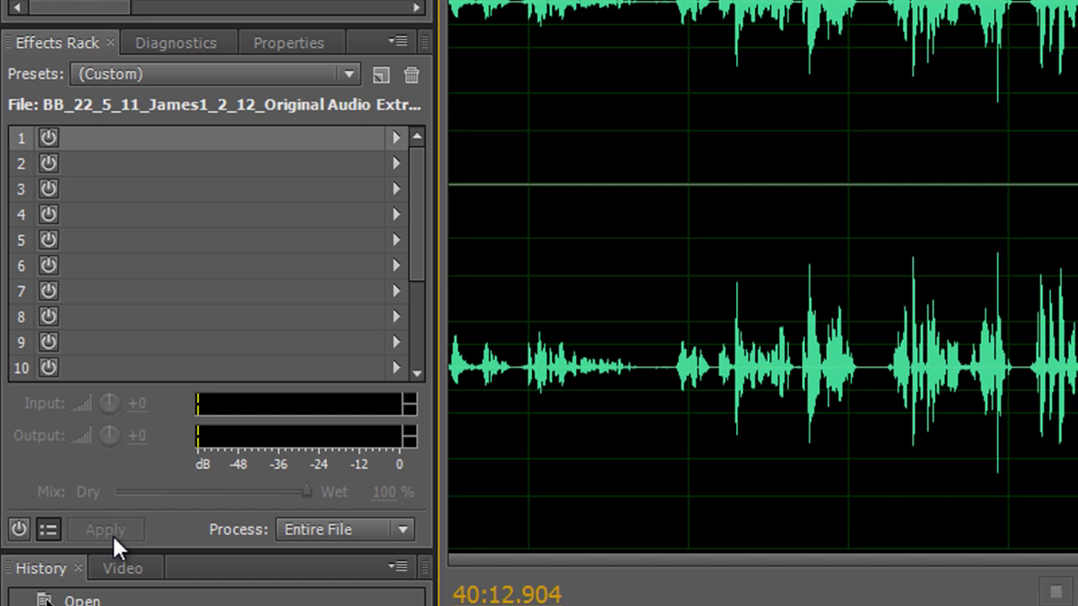
Step: Add the Speech Volume Leveler effect to slot 1 of the Effects Rack
drag(426, 207, 413, 180)
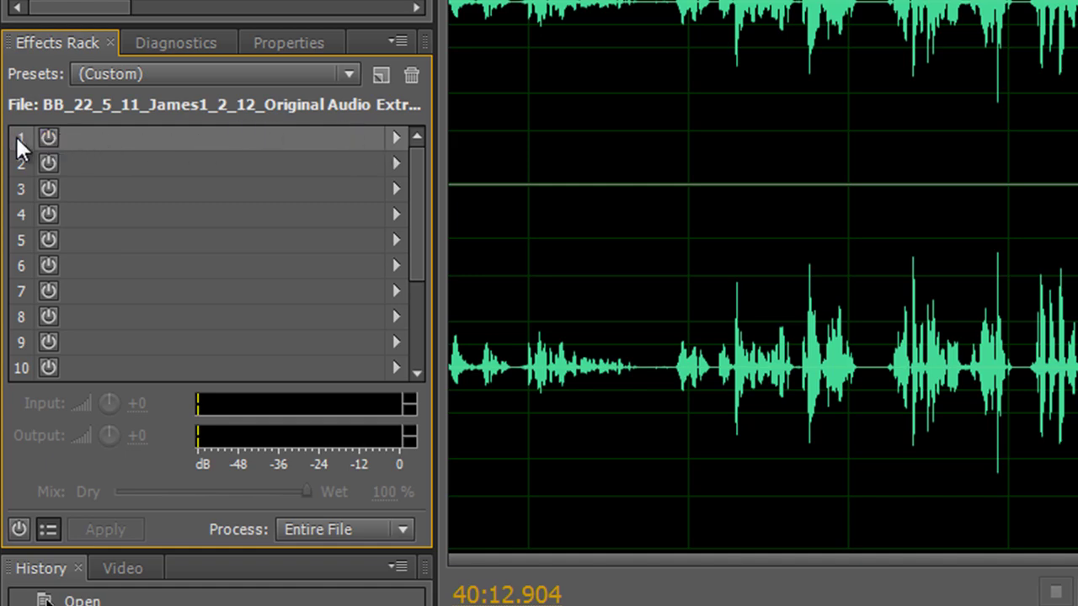
click(396, 137)
mouse_move(488, 249)
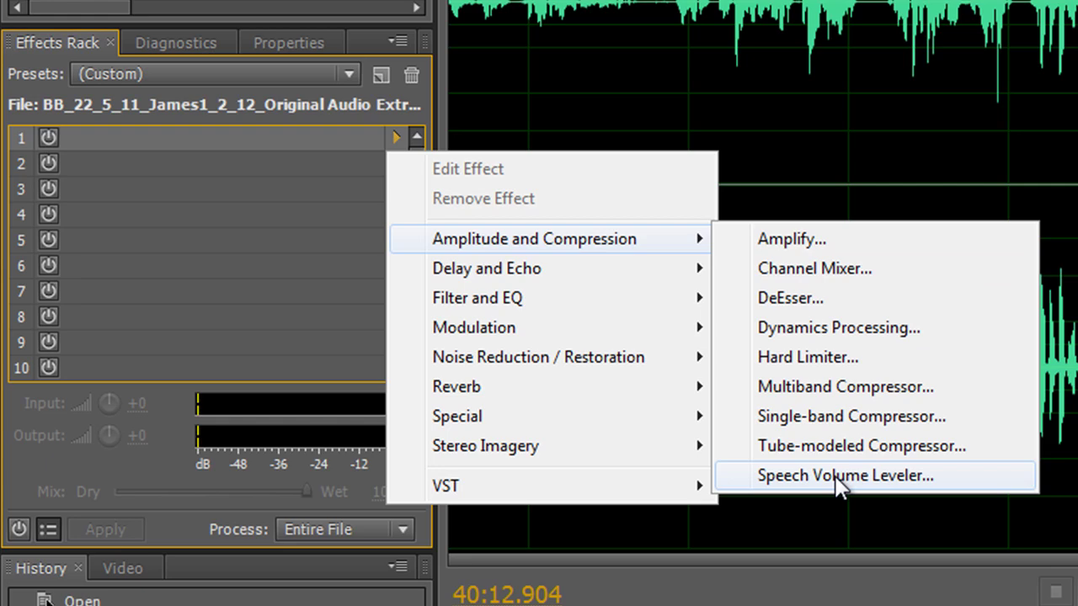
click(837, 477)
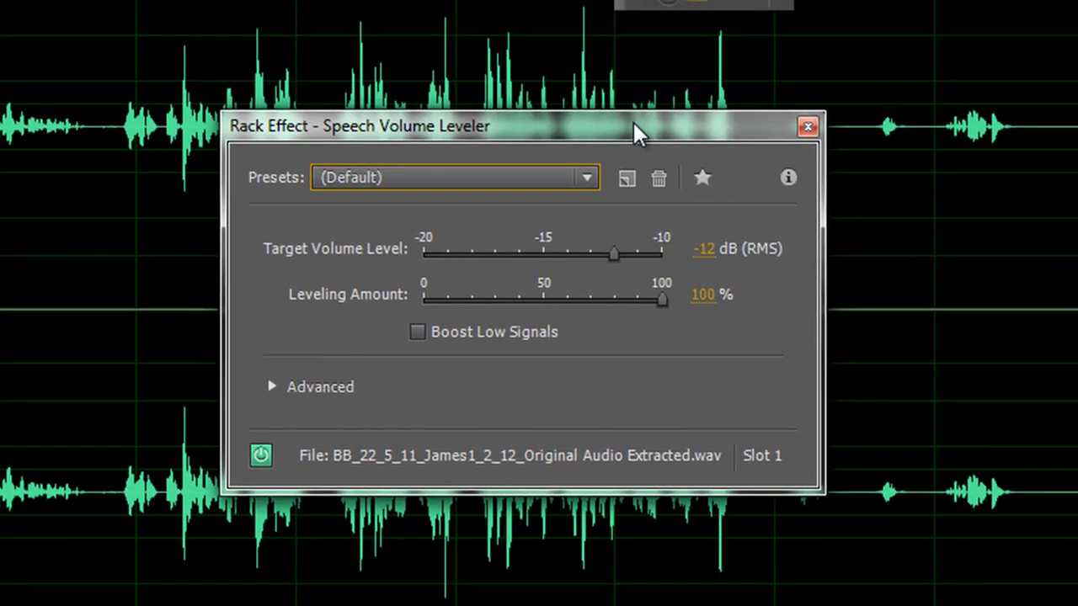
Step: Preview the Speech Volume Leveler from 39:43.023 with its window moved clear of the waveform, and reset the rack's output clipping indicator
drag(635, 134, 703, 138)
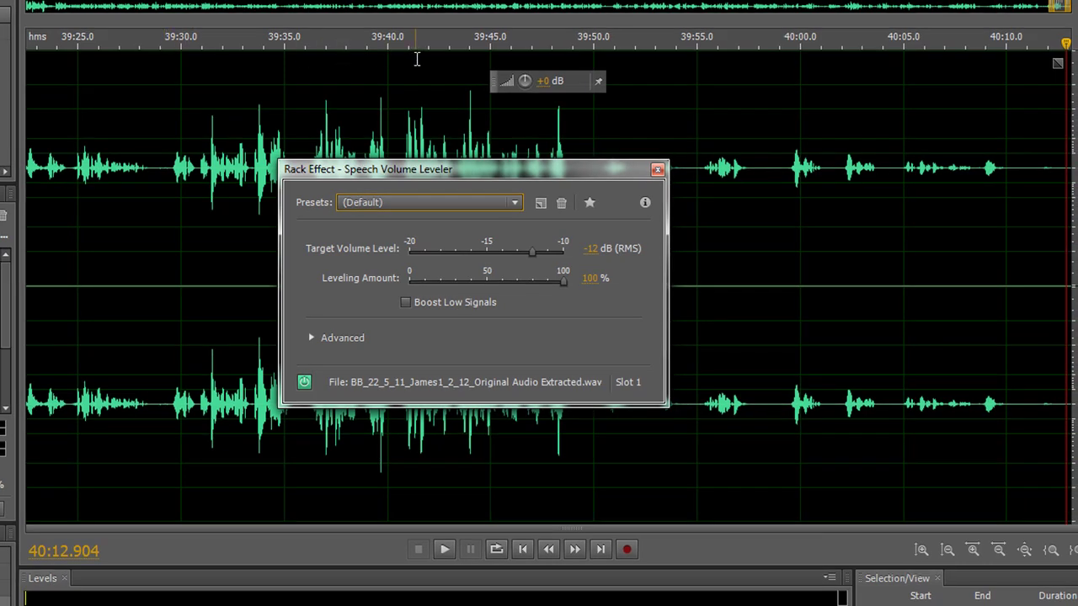
click(449, 55)
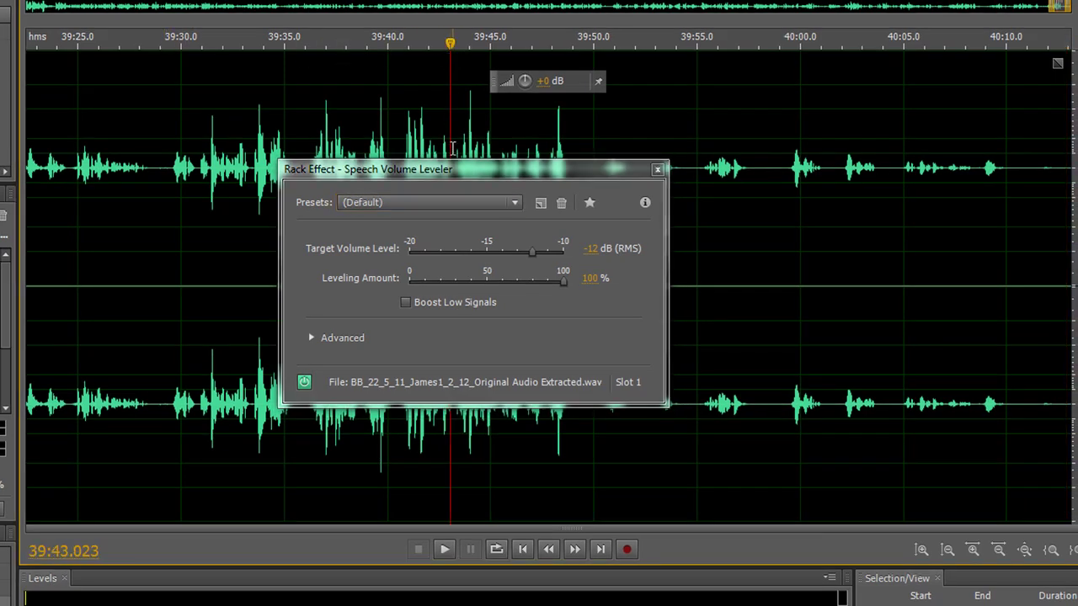
drag(450, 175, 115, 48)
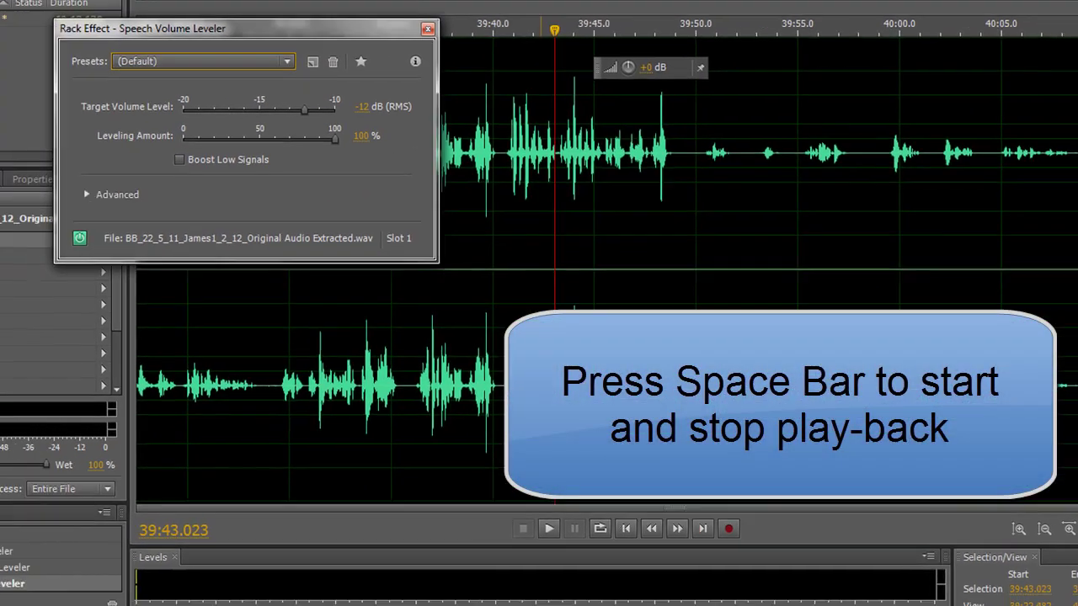
key(space)
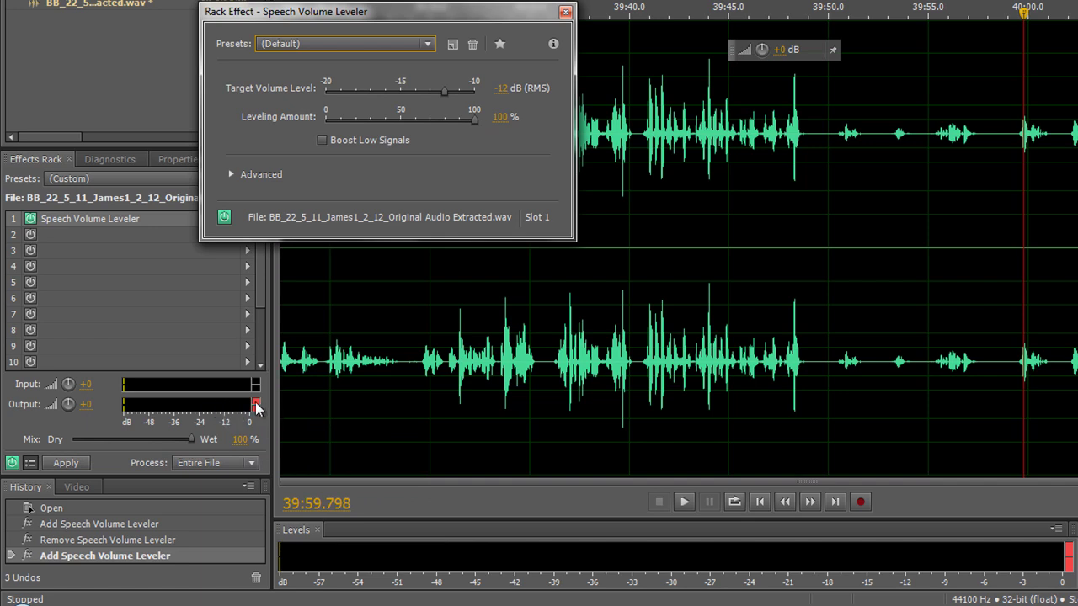
click(257, 405)
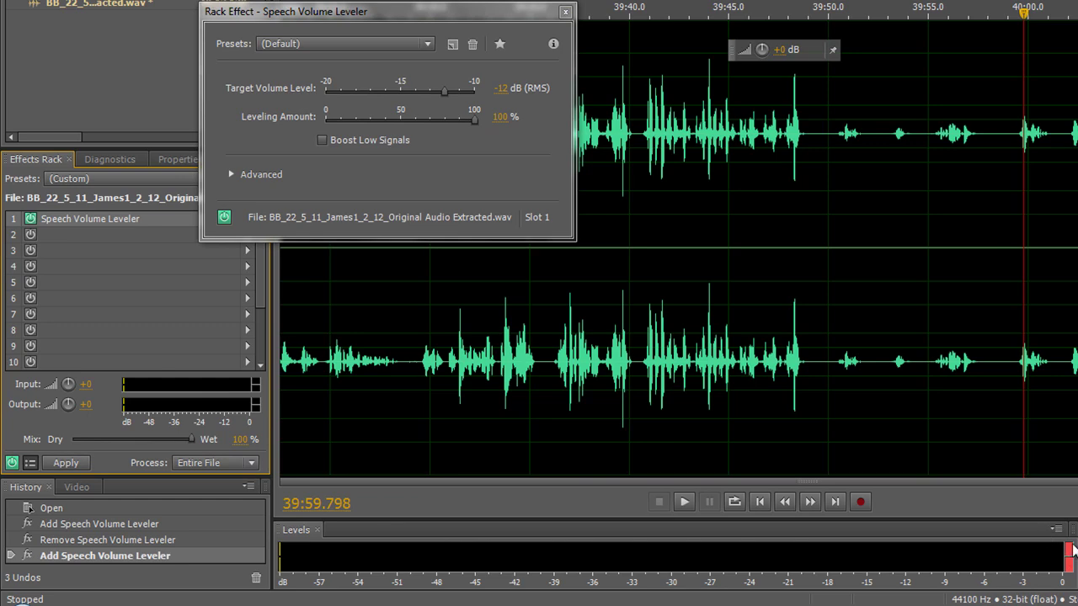
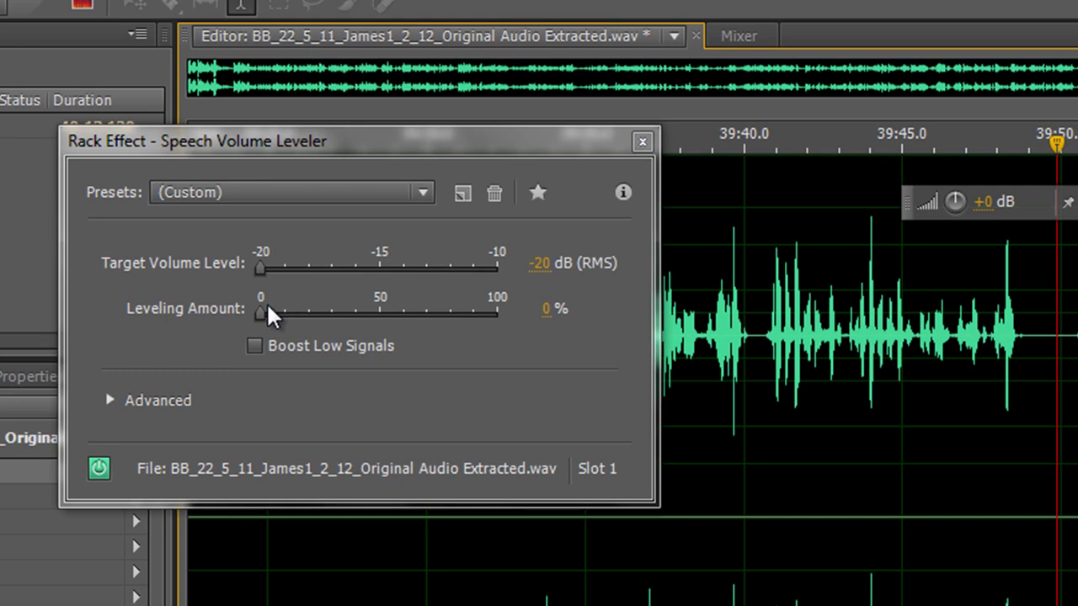
Step: Sweep the Leveling Amount across its full range between 0 % and 100 %, ending at 100 %
drag(262, 312, 506, 347)
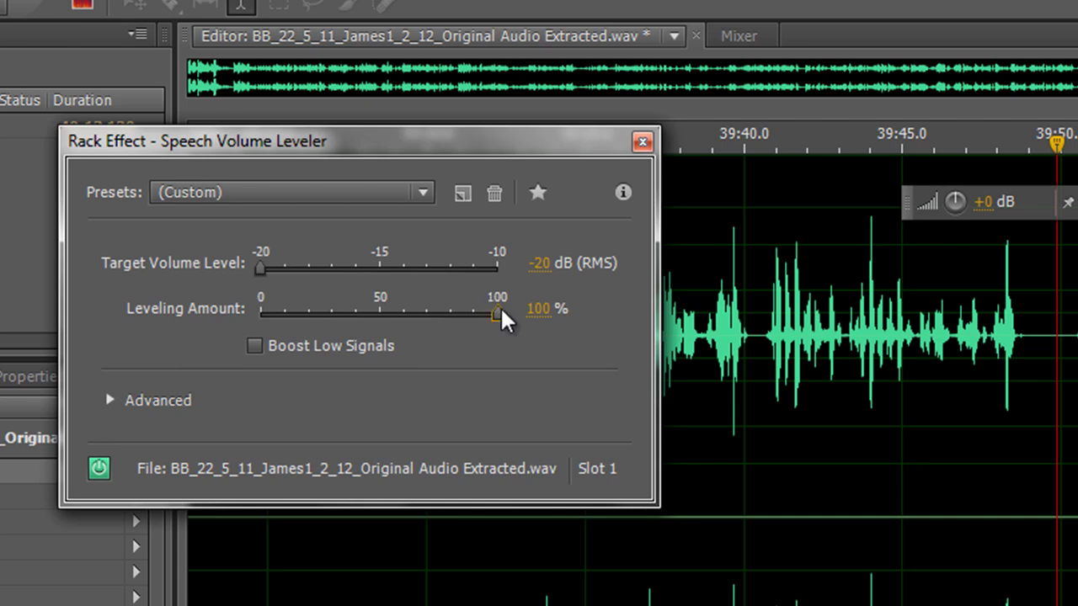
drag(503, 318, 350, 314)
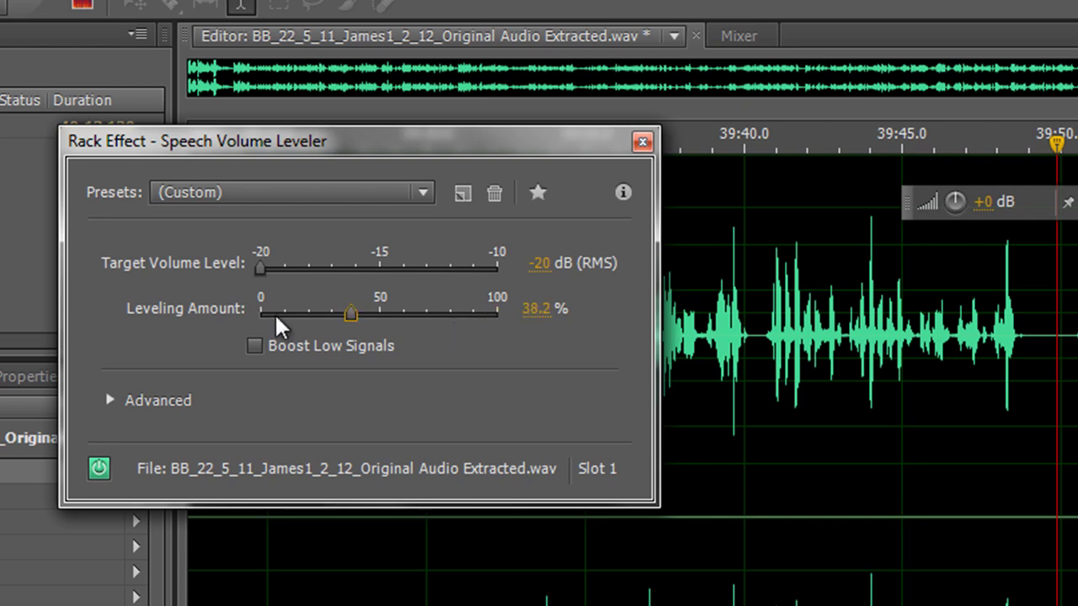
drag(280, 324, 256, 325)
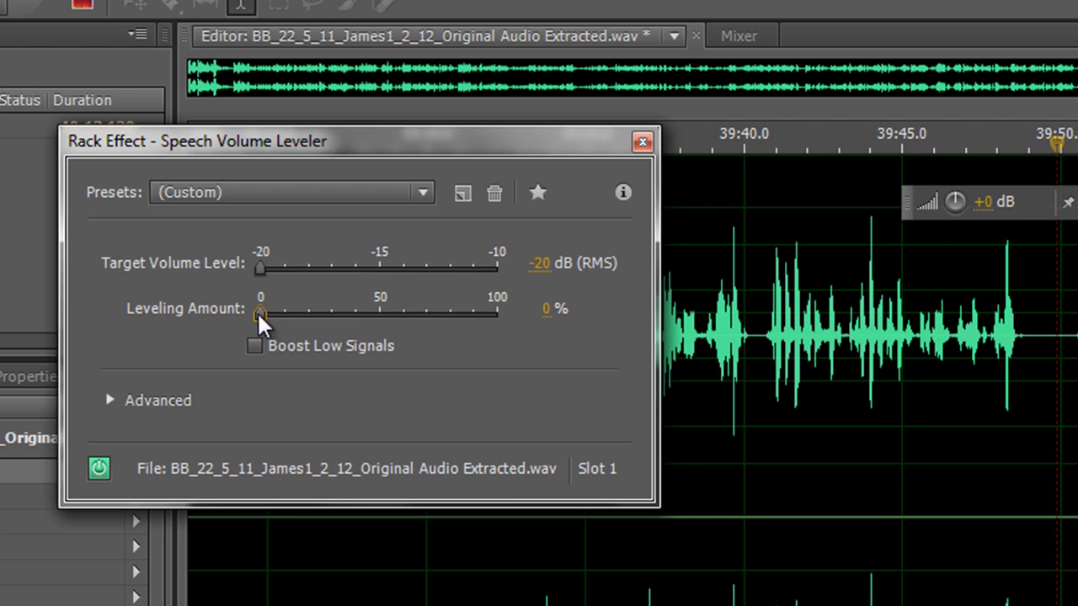
drag(259, 320, 527, 351)
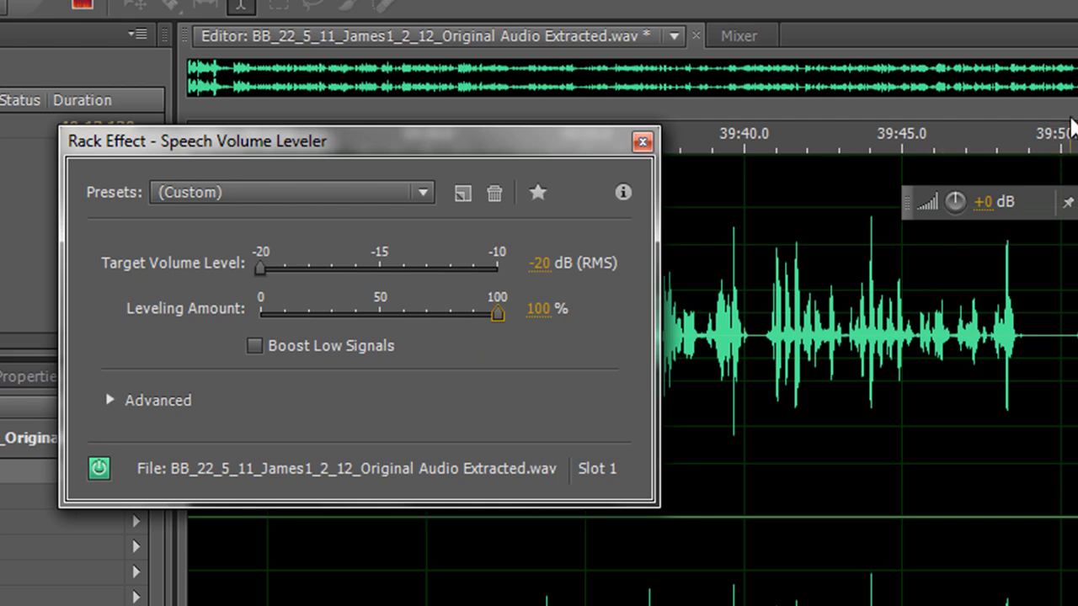
Step: Place the playhead just after 39:50 and set the Leveling Amount to 70.8 %
click(1069, 143)
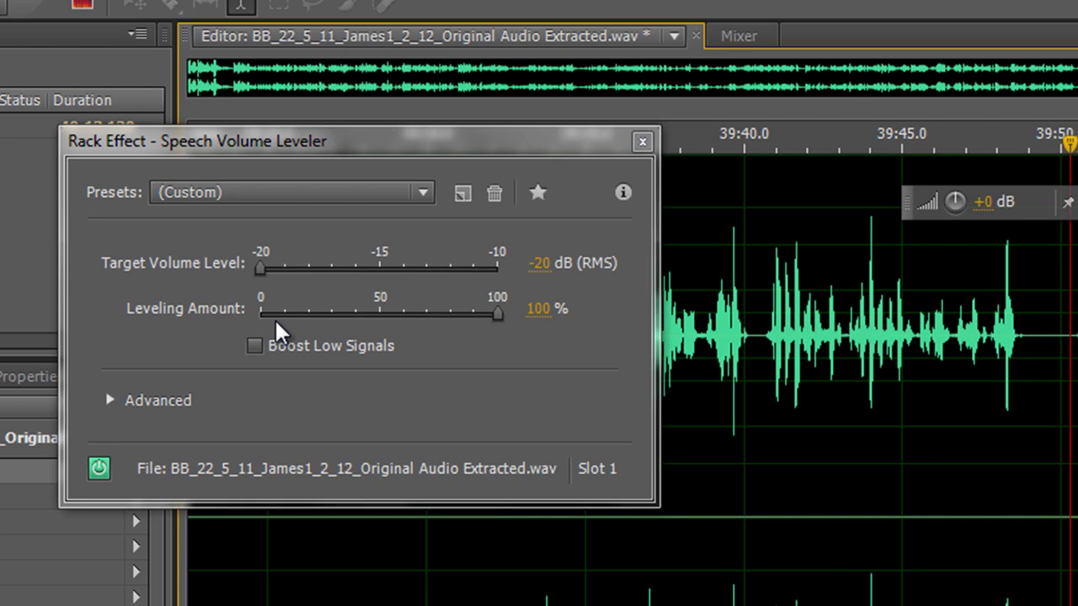
drag(501, 318, 430, 338)
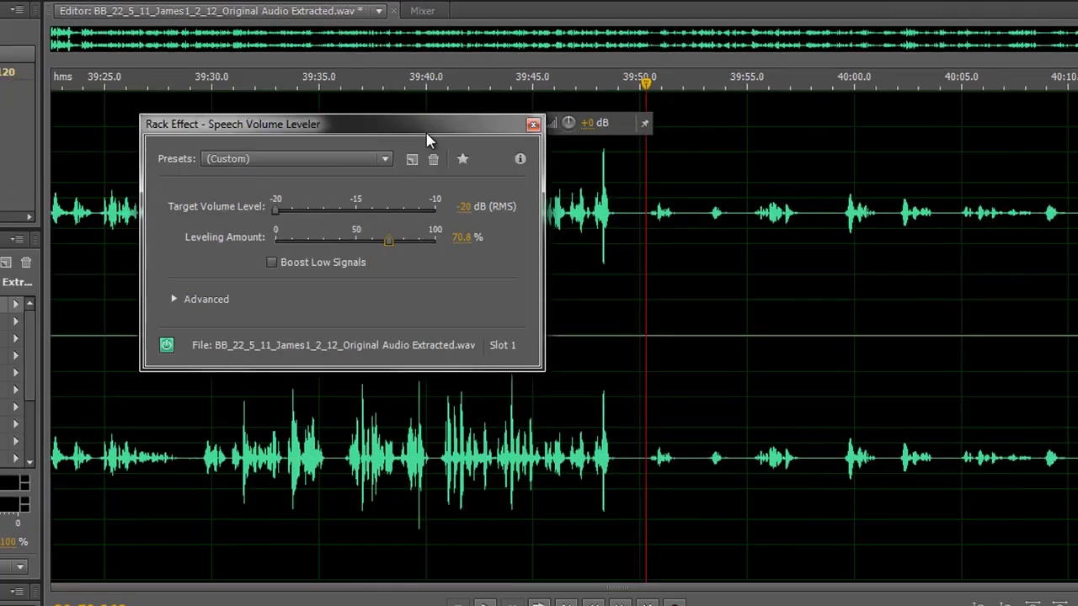
Step: Move the Speech Volume Leveler window clear of the loud passage and preview the audio from about 39:41
drag(484, 143, 1077, 171)
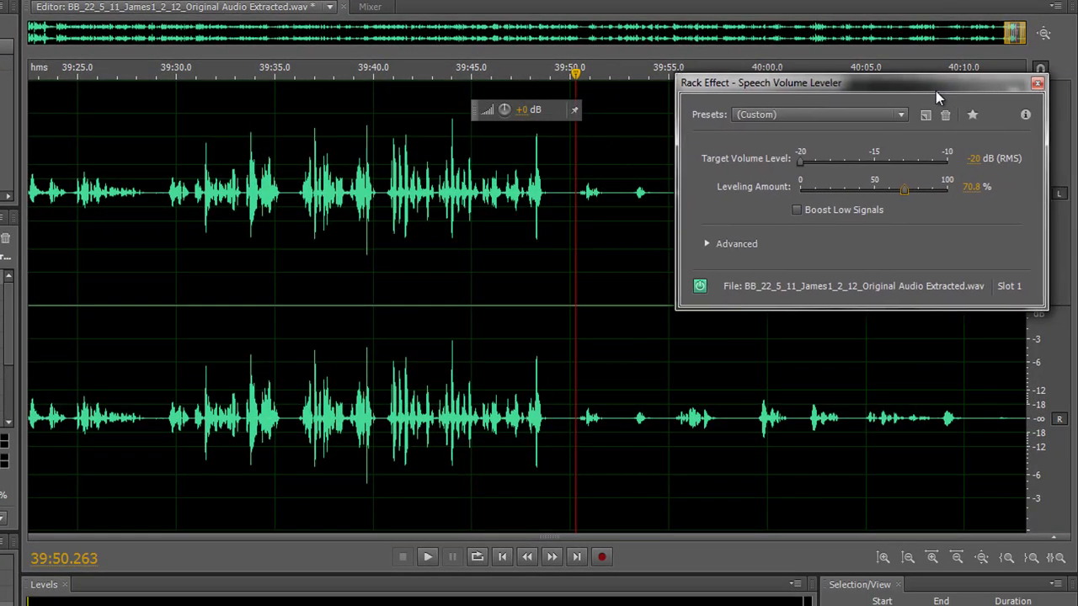
drag(356, 74, 312, 80)
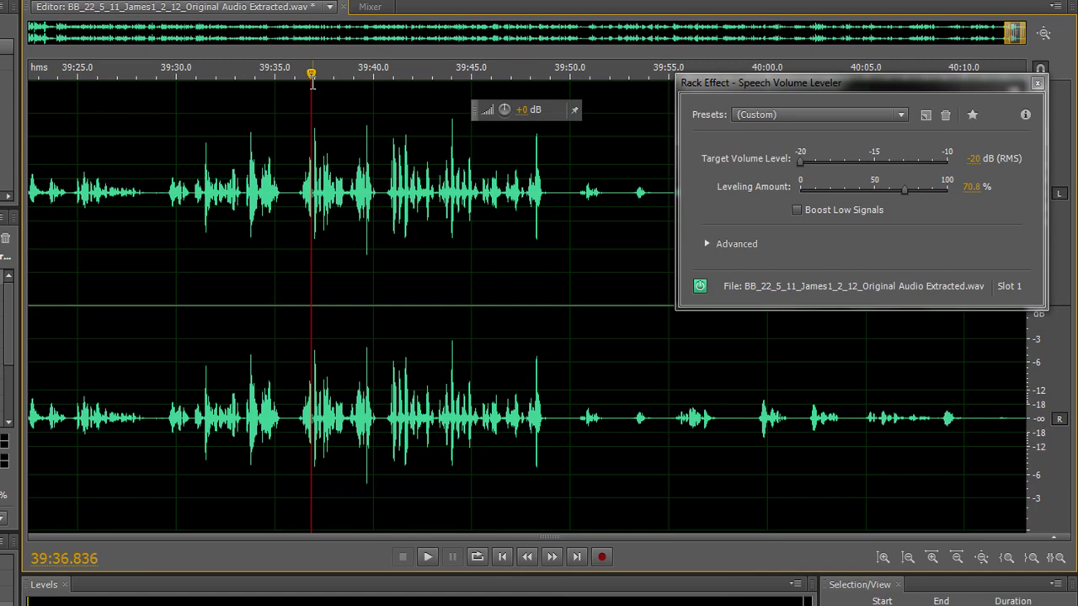
click(389, 70)
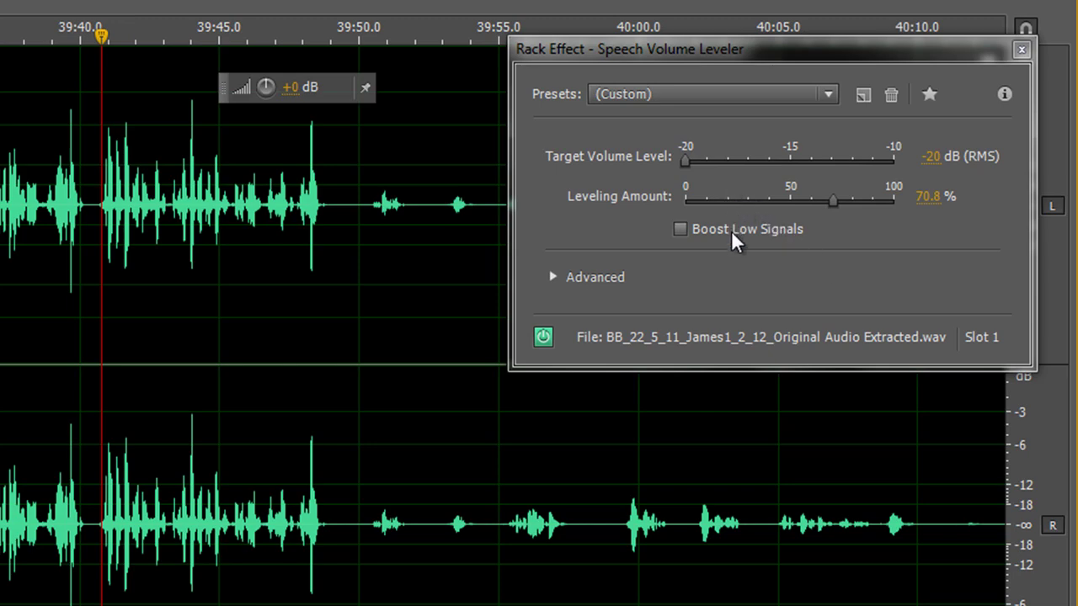
key(space)
Step: Set the Target Volume Level to -14.4 dB, and try the Strong and Medium presets
drag(690, 158, 805, 170)
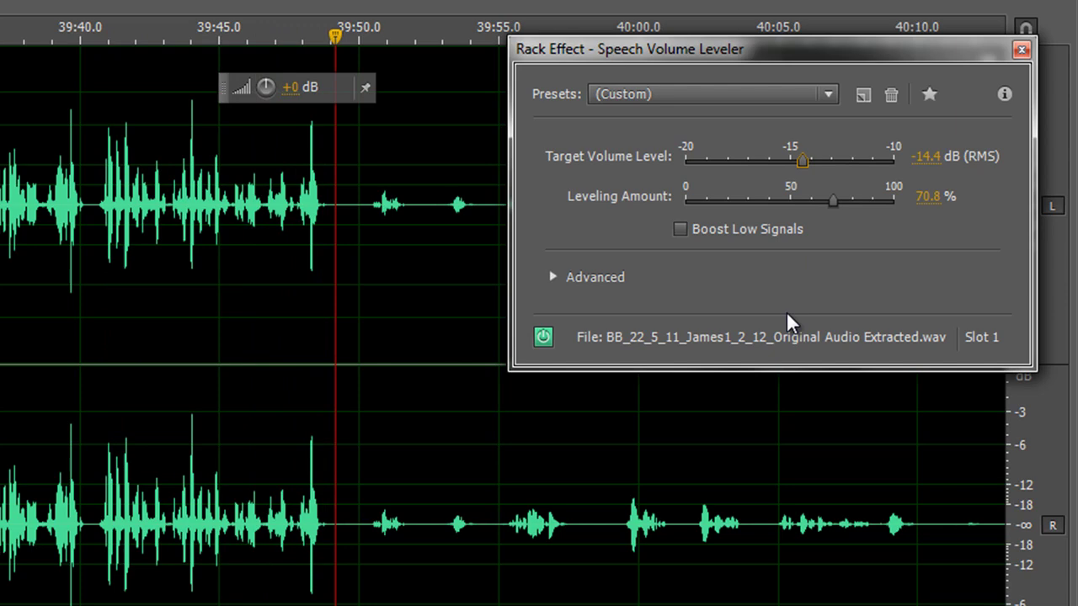
click(831, 95)
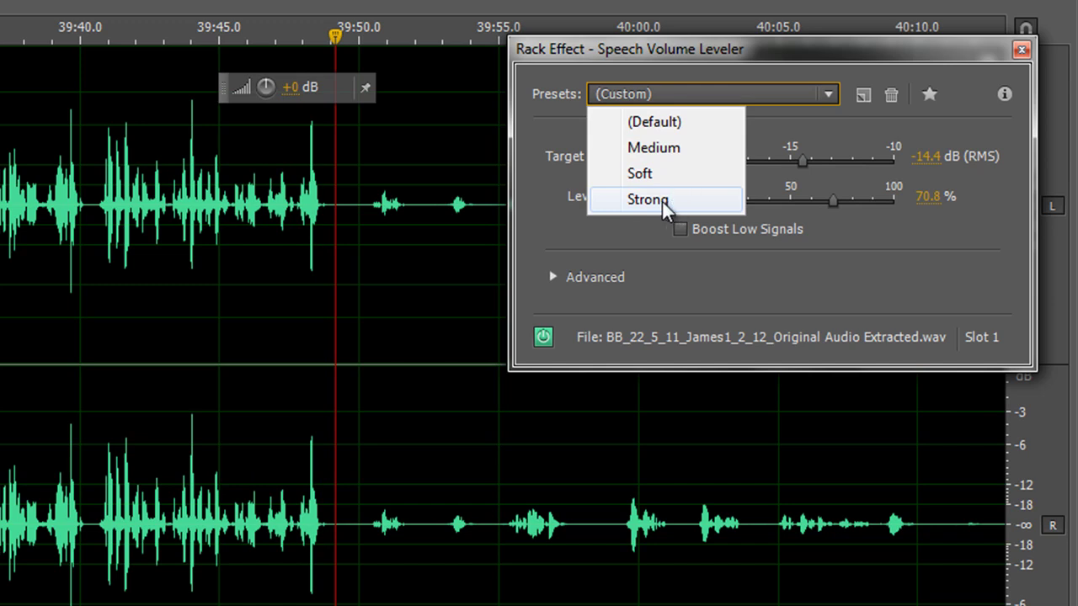
click(647, 200)
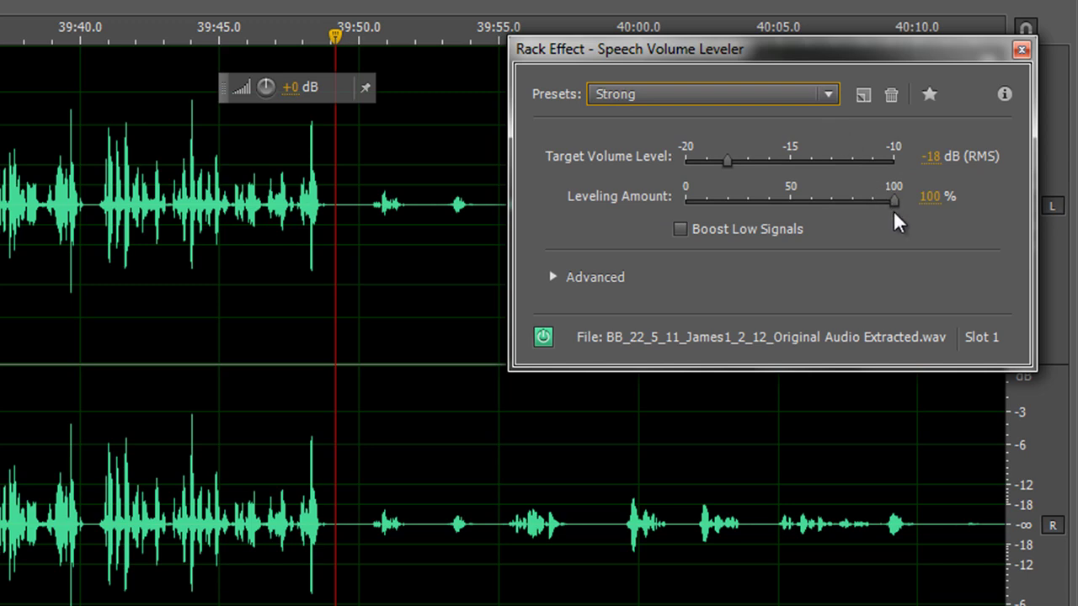
click(825, 94)
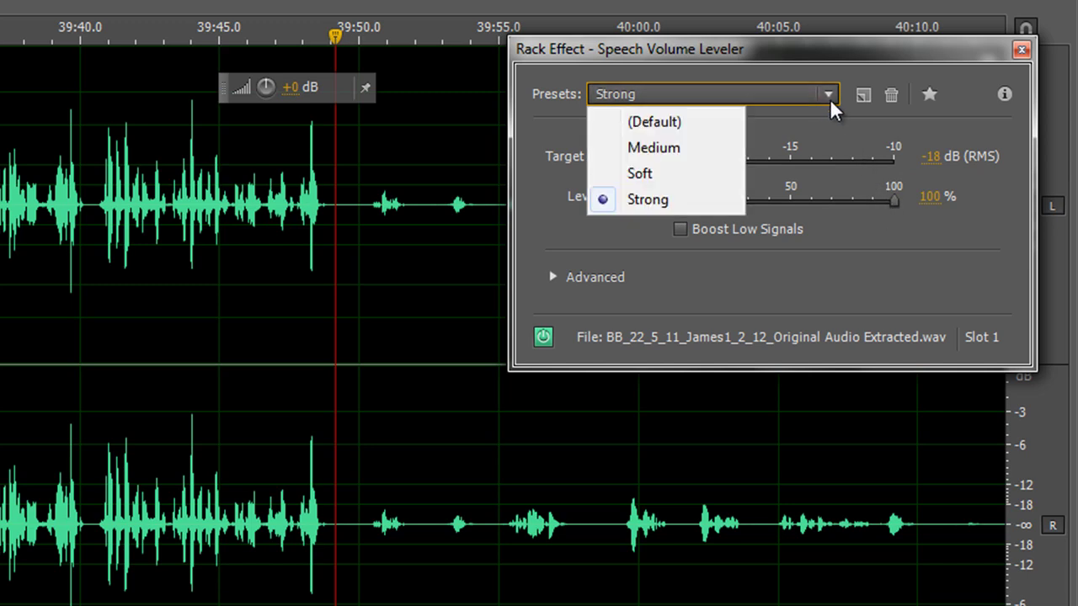
click(665, 147)
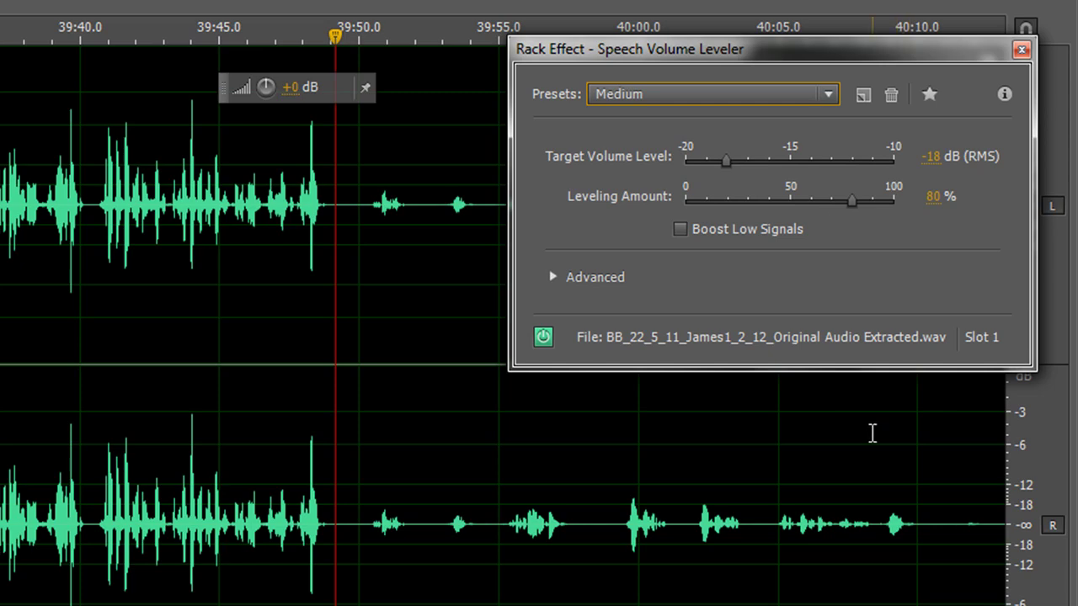
Step: Load the (Default) preset and adjust it to a Target Volume Level of -13.9 dB and a Leveling Amount of 77.5 %
click(831, 101)
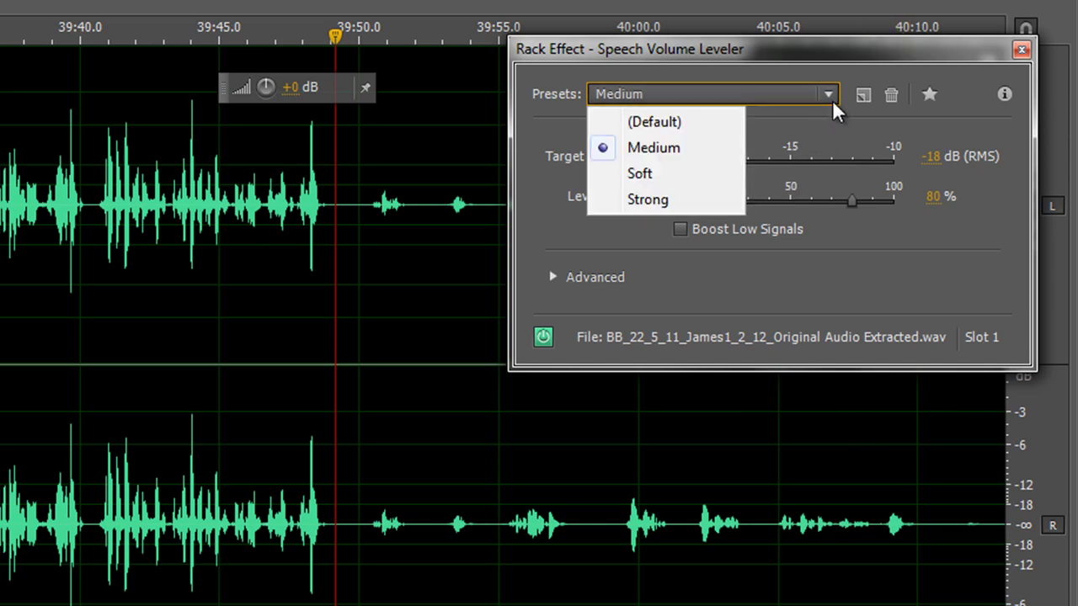
click(639, 123)
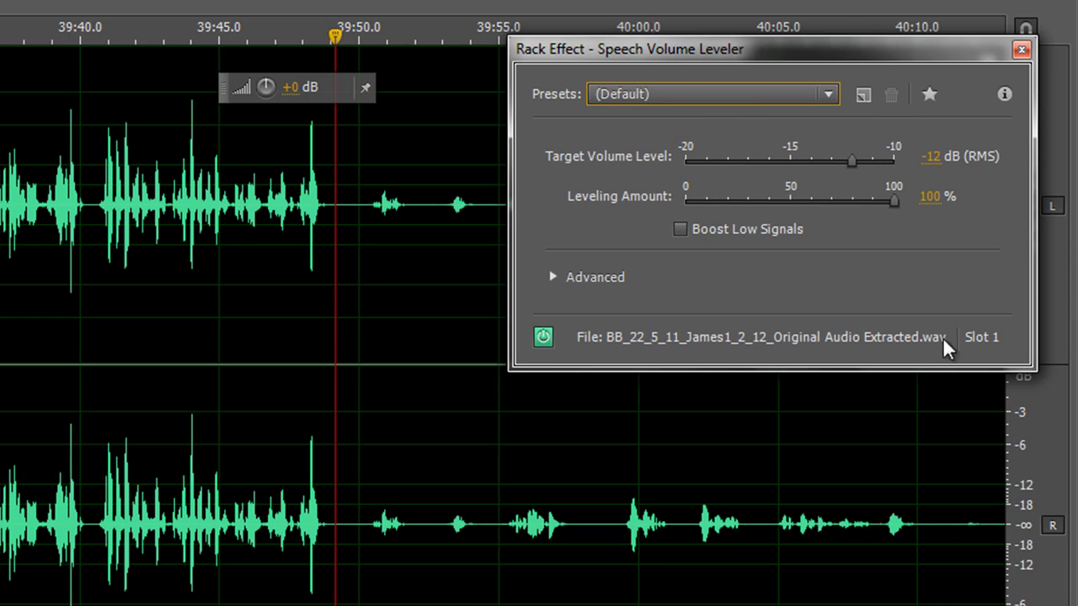
drag(891, 201, 842, 196)
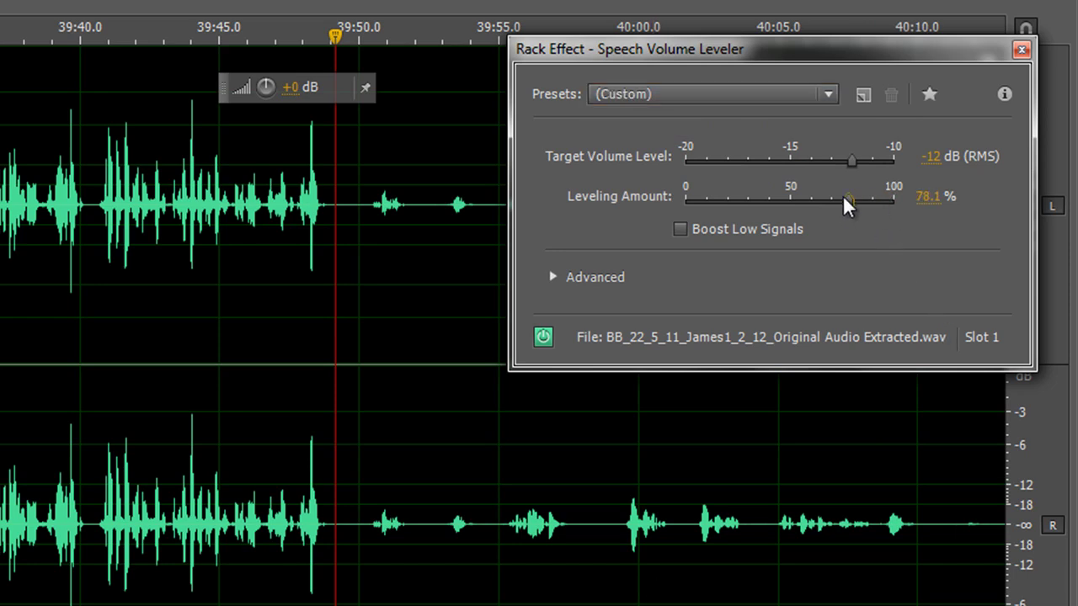
drag(852, 152, 812, 159)
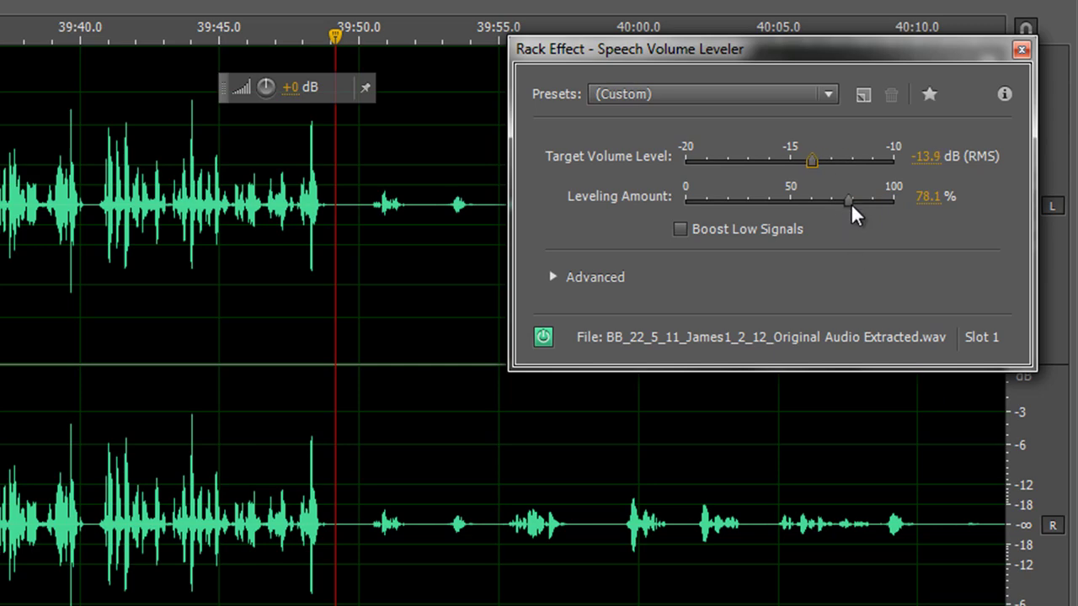
drag(850, 202, 850, 202)
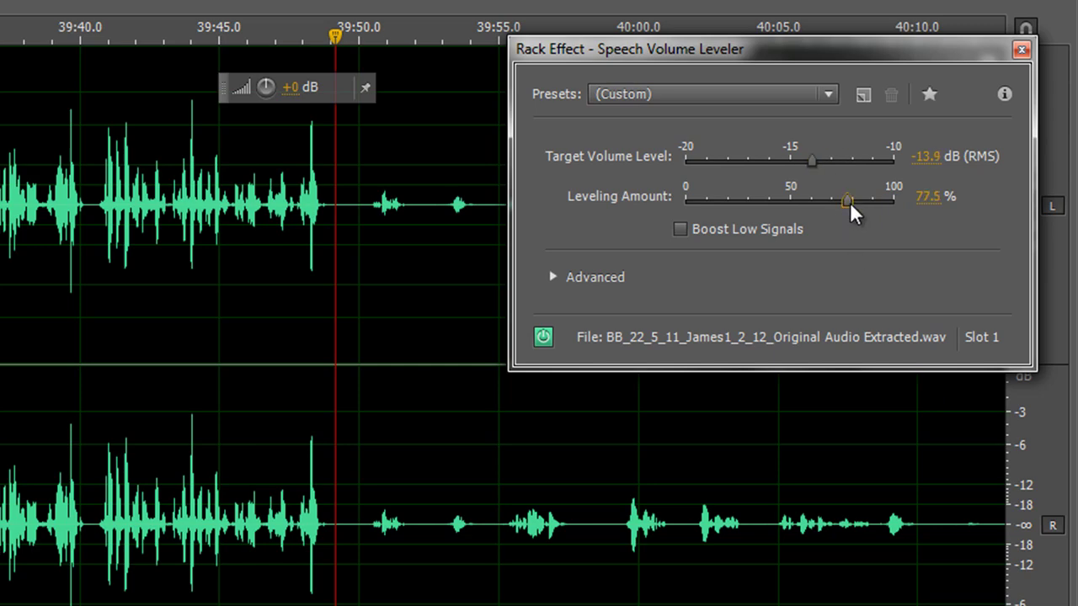
Step: Expand the Advanced settings and compare the Compressor and Noise Gate options of the Medium and Strong presets
click(552, 277)
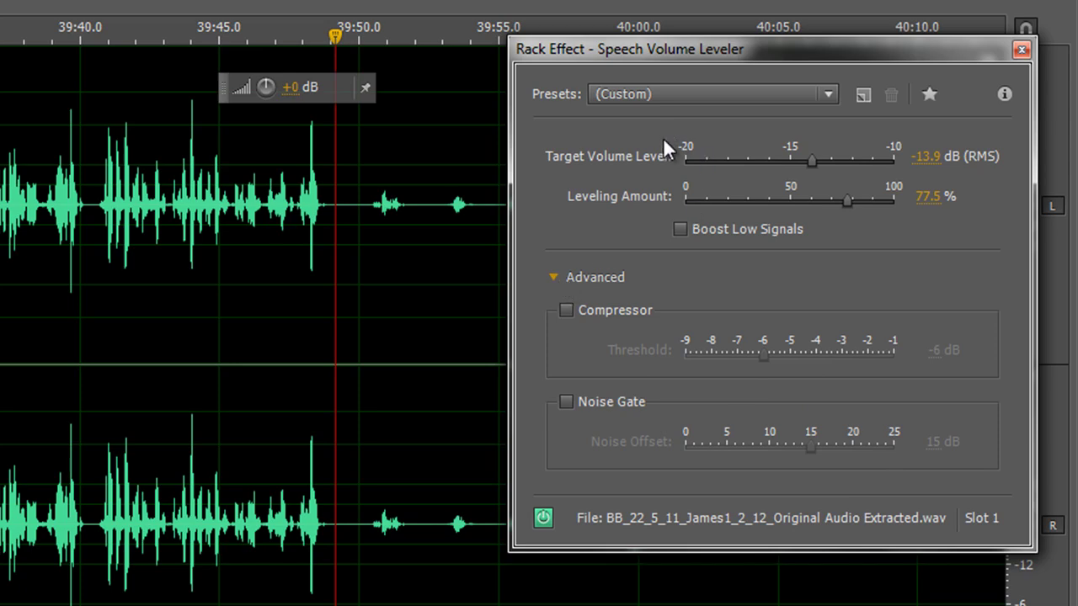
click(826, 92)
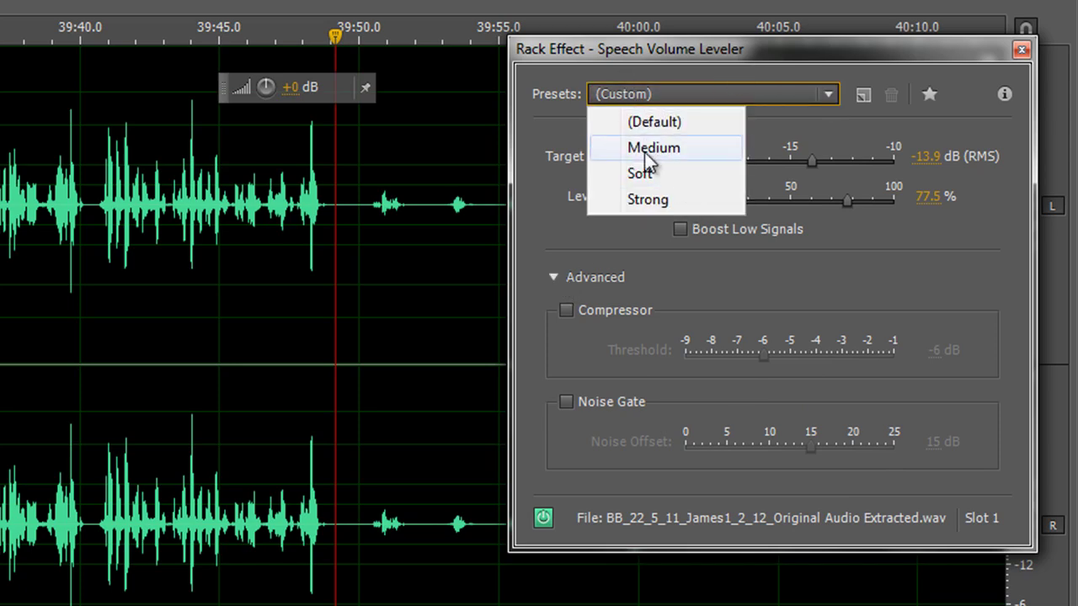
click(644, 149)
click(806, 94)
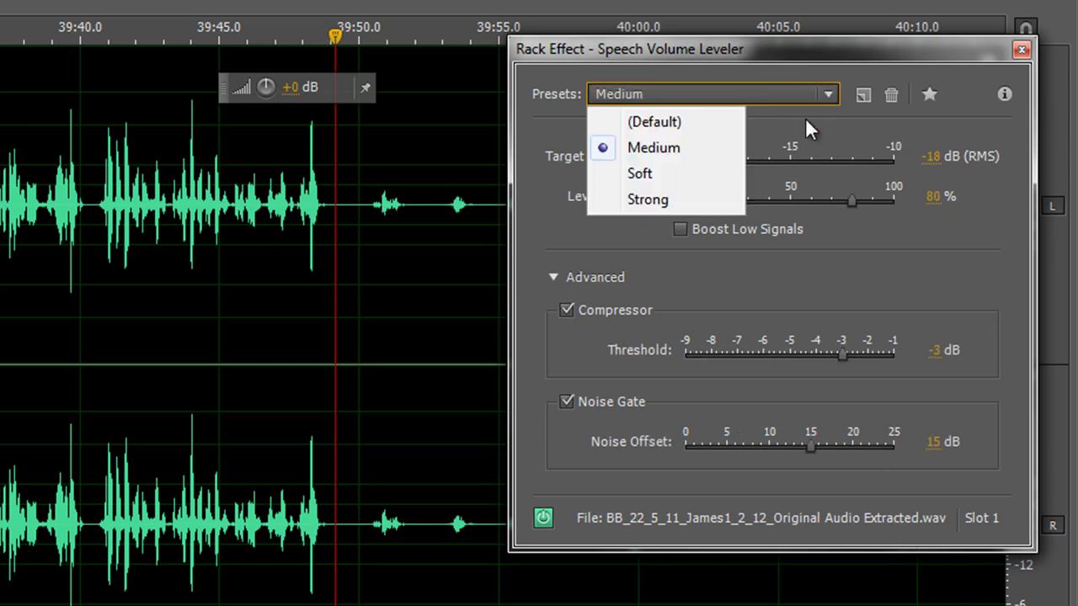
click(667, 201)
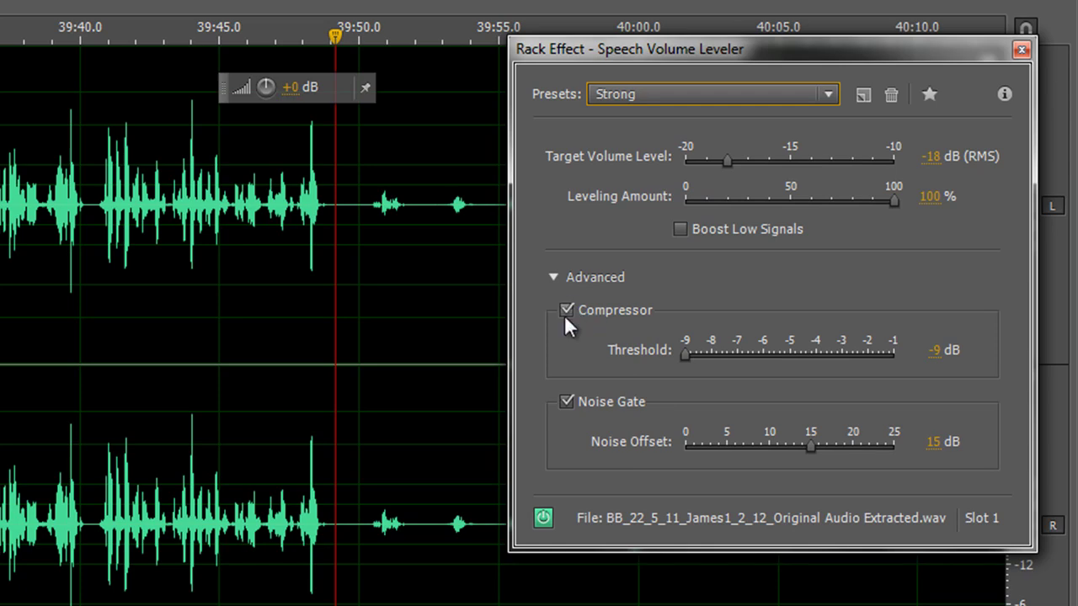
Step: Restore the (Default) preset and set the Target Volume Level to -13.6 dB and the Leveling Amount to 79.2 %
click(830, 97)
click(673, 128)
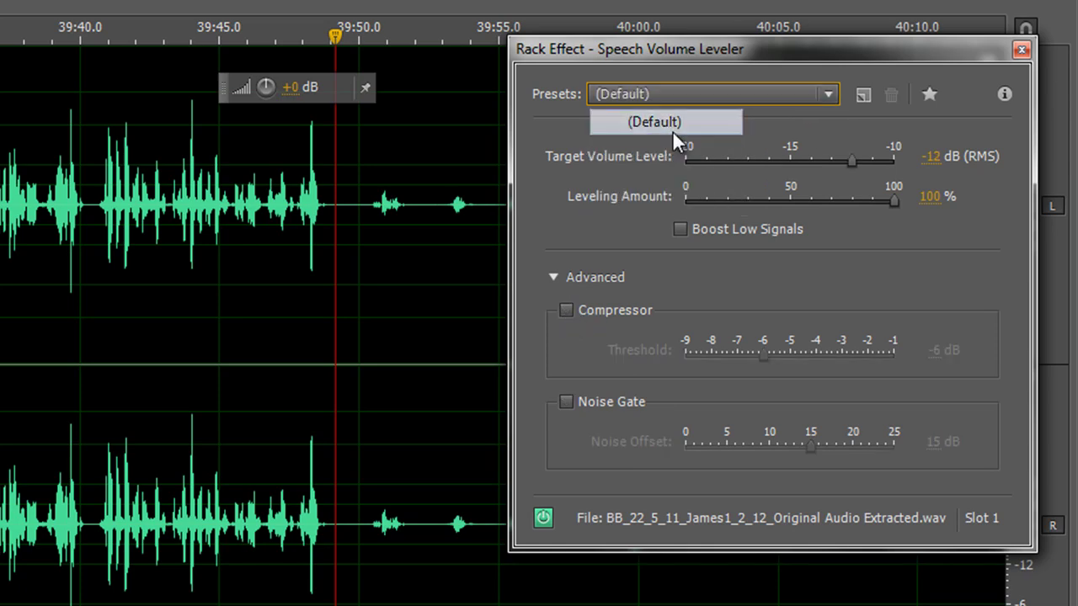
drag(850, 159, 817, 159)
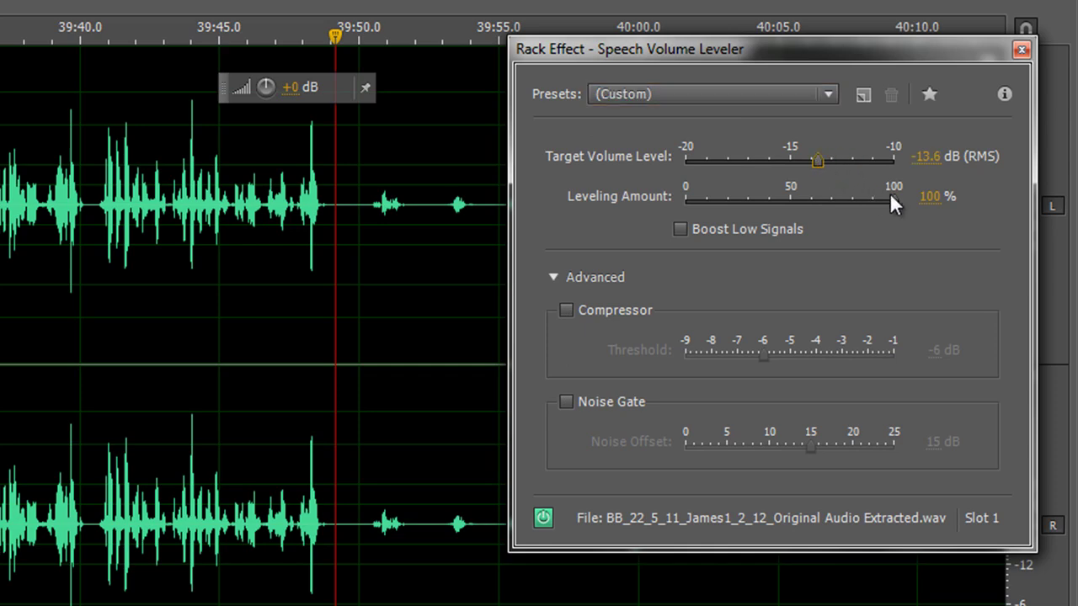
drag(892, 201, 846, 197)
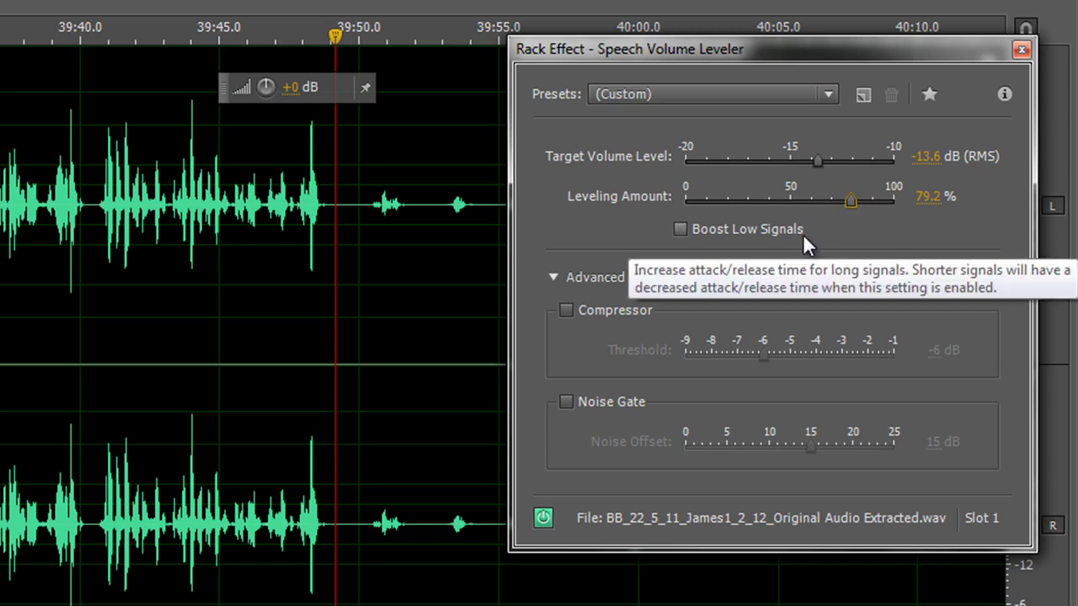
Step: Close the Speech Volume Leveler window and try to save the file with the rack effect still unapplied
click(1021, 53)
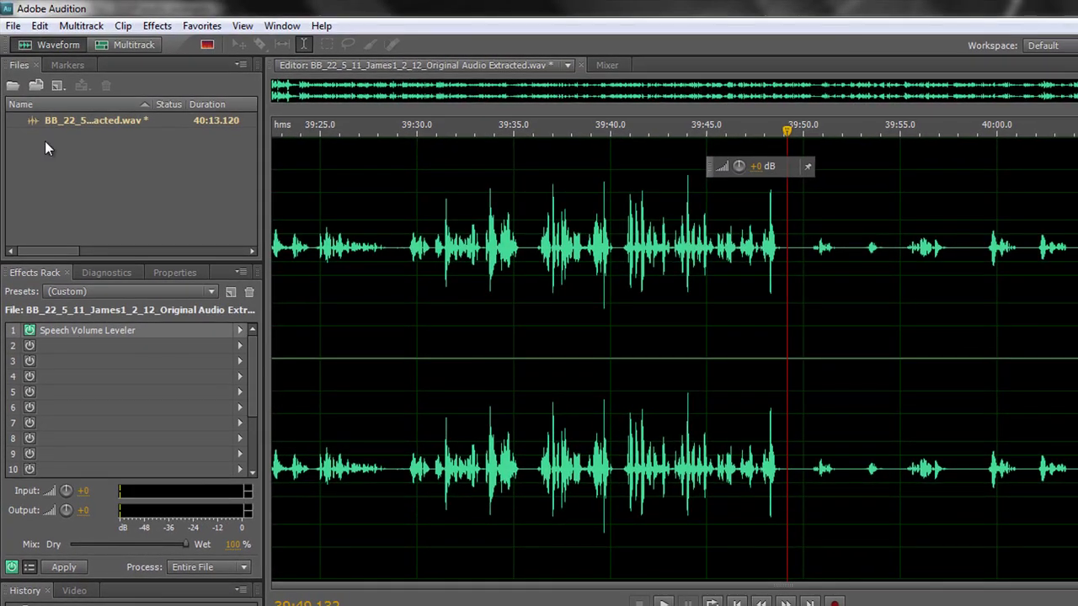
click(13, 26)
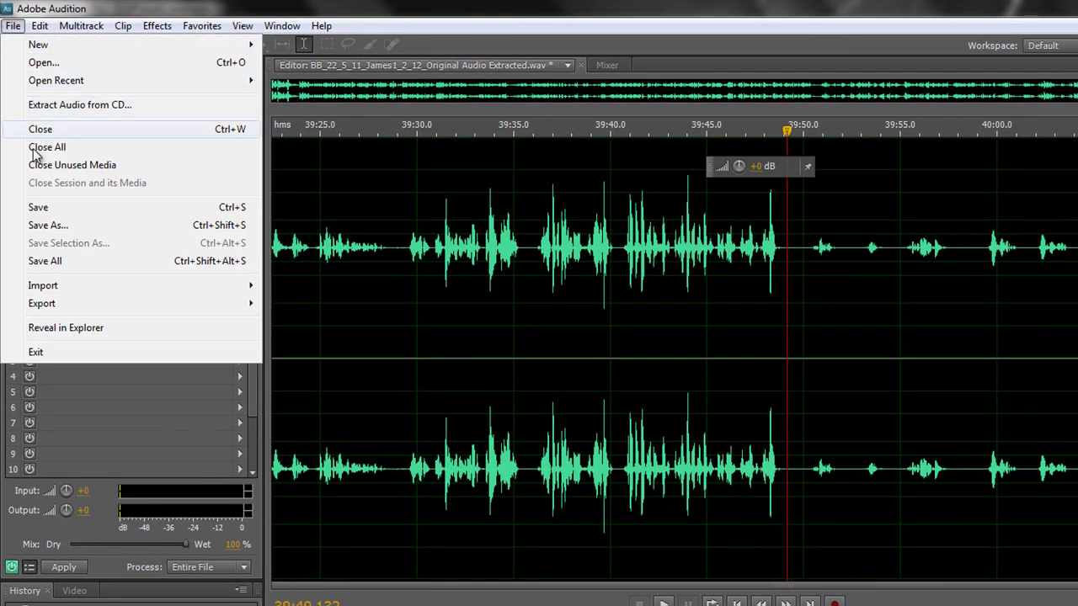
click(38, 207)
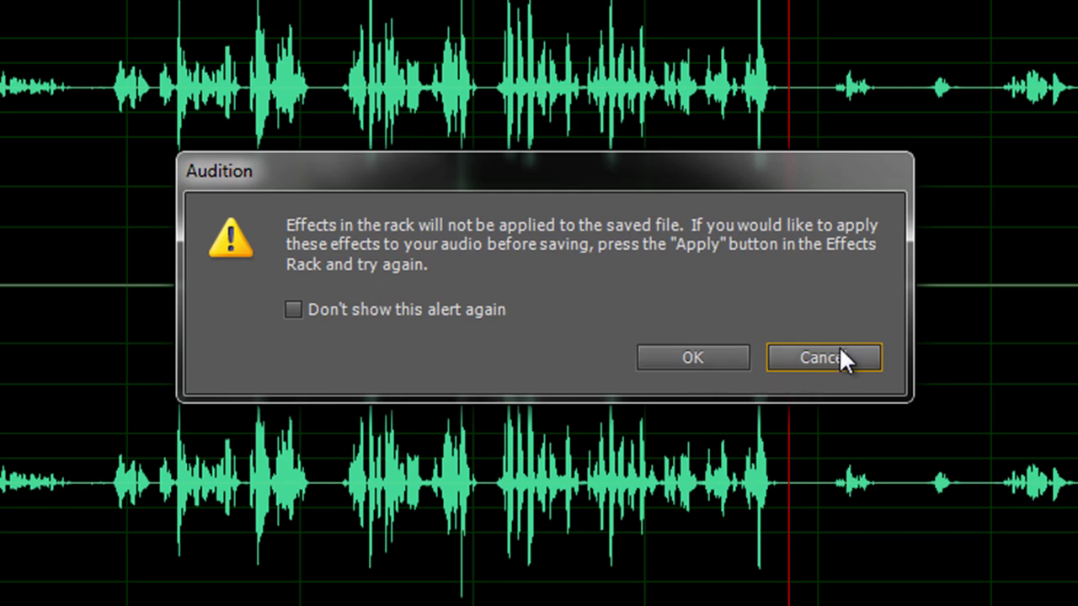
click(693, 356)
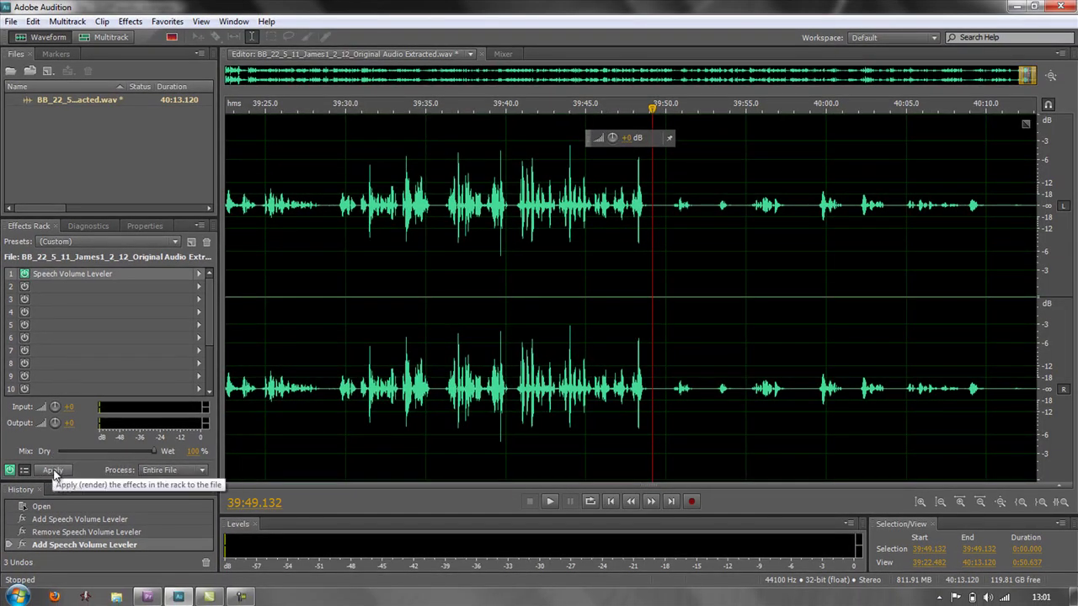
Step: Apply the Speech Volume Leveler to the entire file and review the processed waveform from beginning to end
click(52, 469)
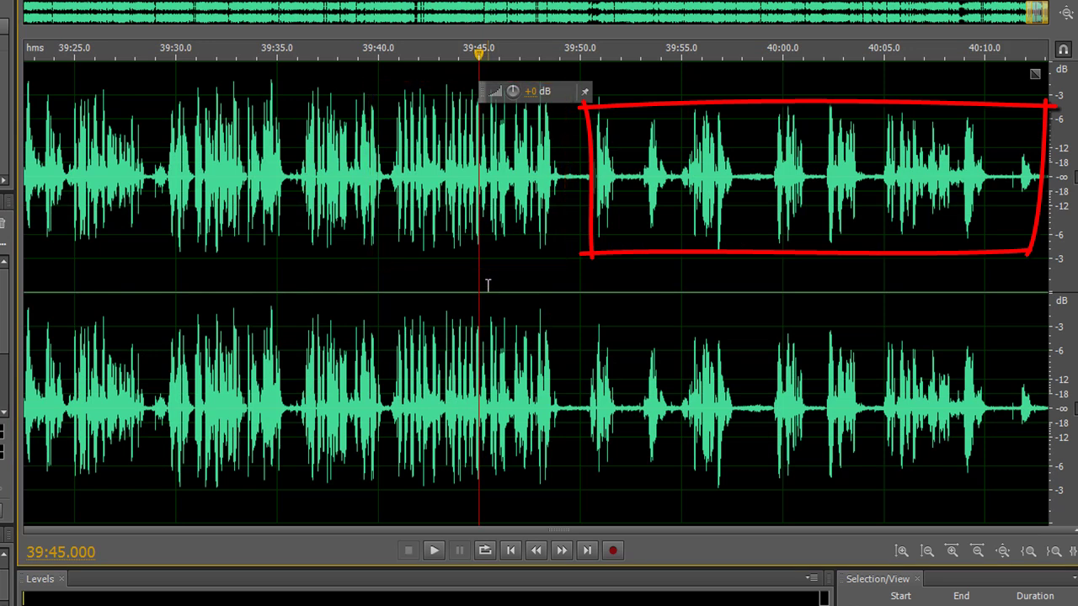
key(space)
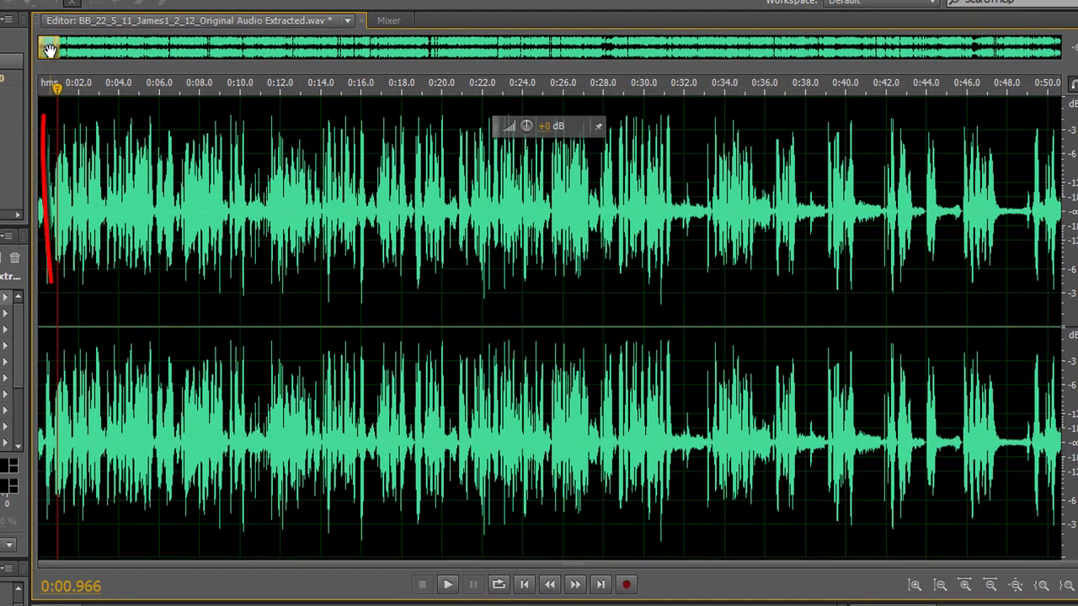
drag(48, 51, 1048, 48)
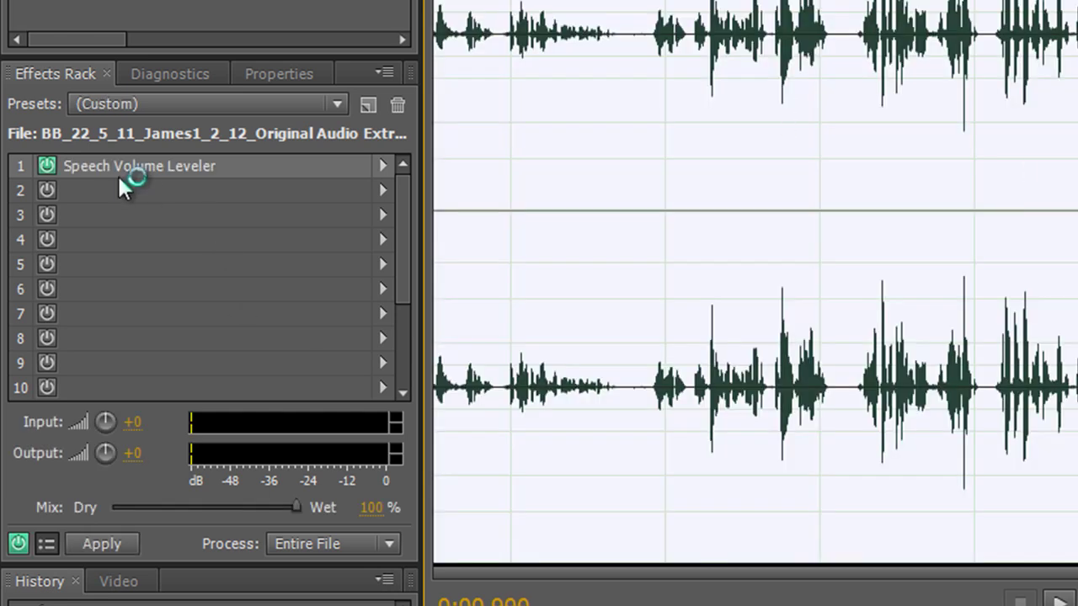
Step: Select empty slot 2 of the Effects Rack, below the Speech Volume Leveler
click(317, 197)
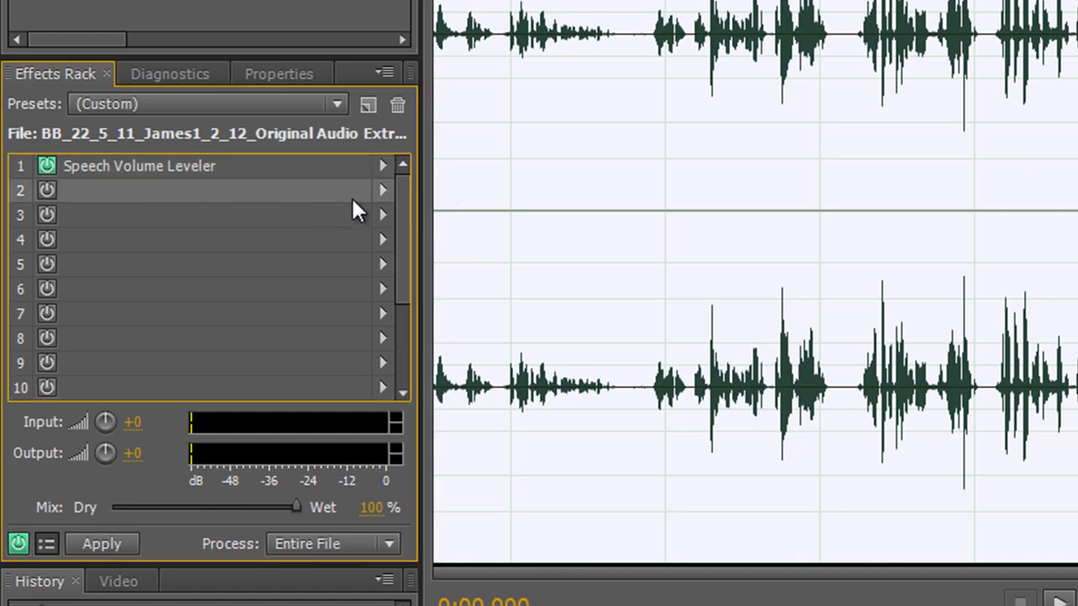